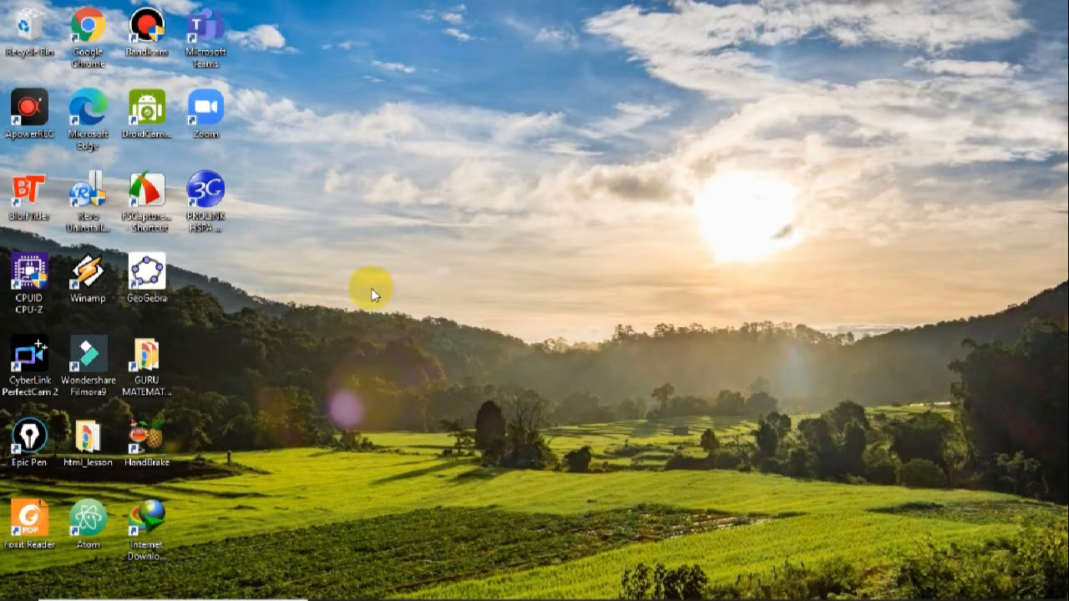
Open GeoGebra Classic 5 from the desktop and maximize its window
{"action": "left_click", "coordinate": [198, 322]}
{"action": "double_click", "coordinate": [165, 303]}
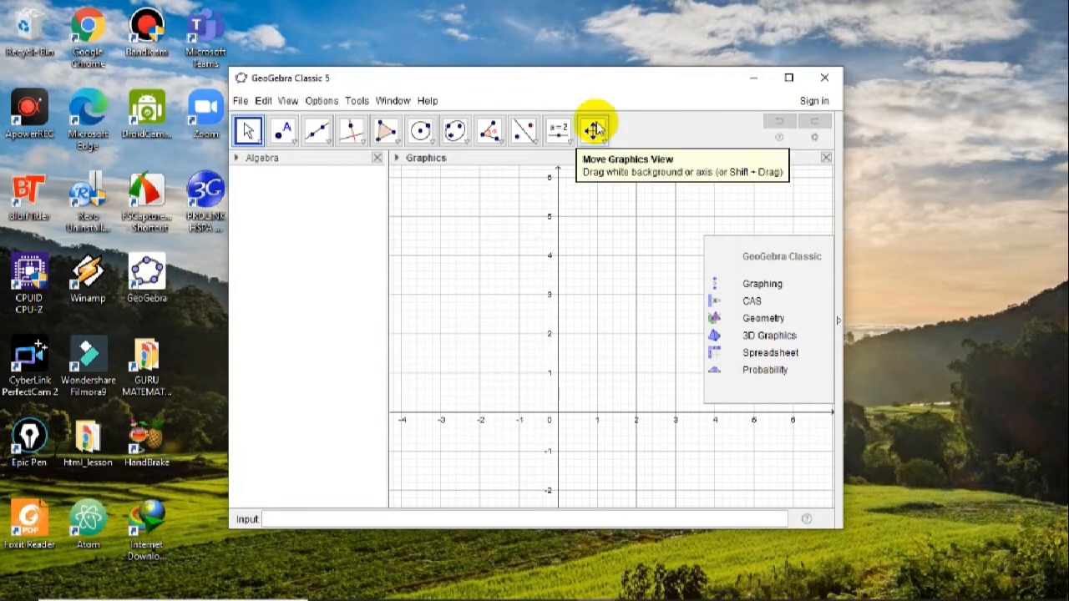
{"action": "double_click", "coordinate": [592, 82]}
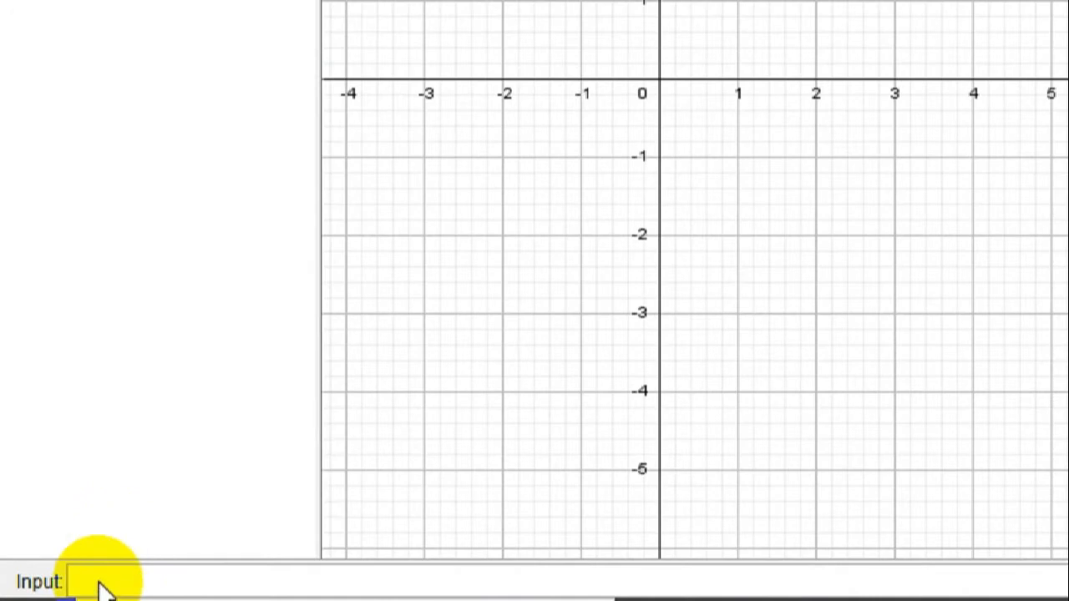
Start a Limit( <Function>, <Value> ) command and enter 5*(x^2) as its function
{"action": "left_click", "coordinate": [98, 583]}
{"action": "type", "text": "limi"}
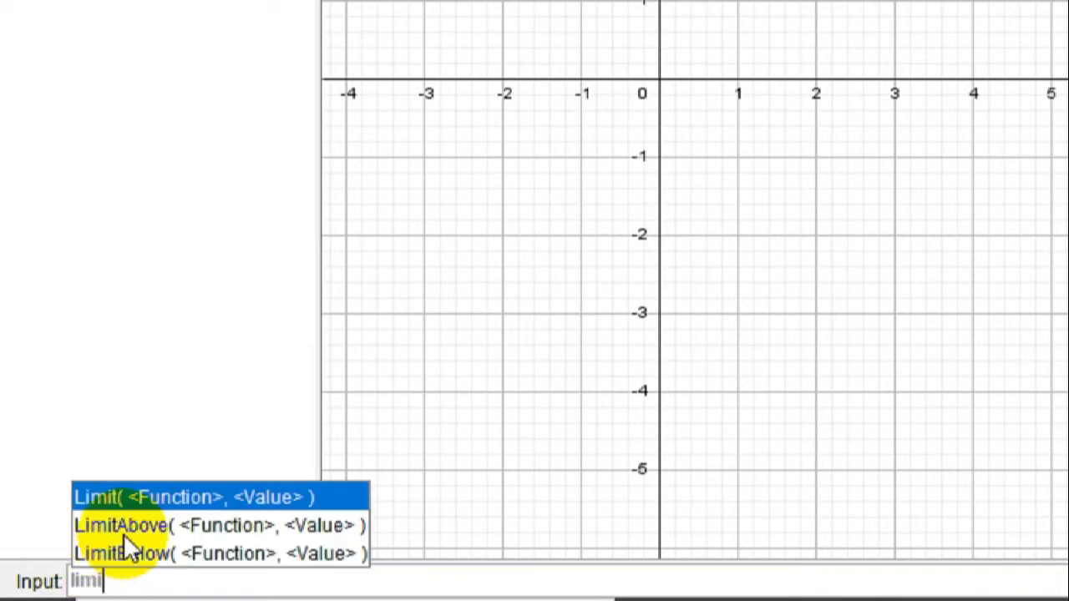
{"action": "left_click", "coordinate": [353, 500]}
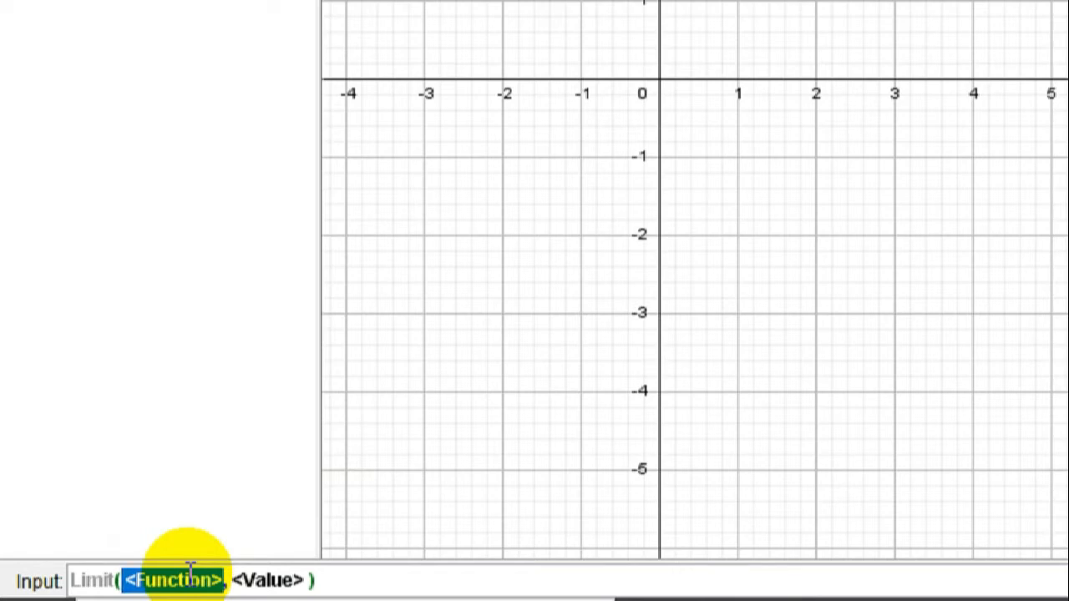
{"action": "type", "text": "5"}
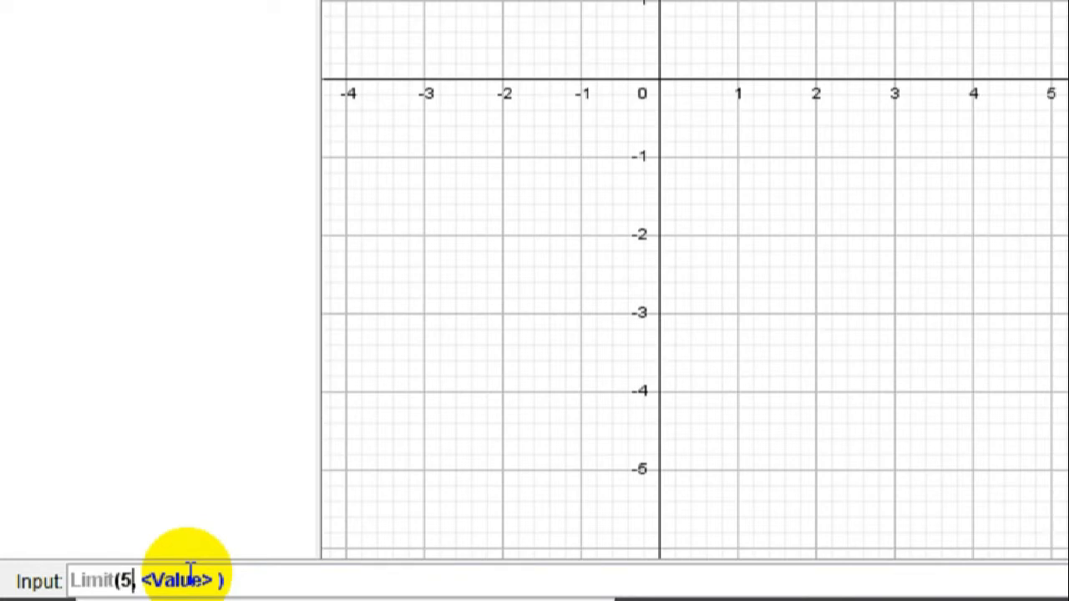
{"action": "type", "text": "*"}
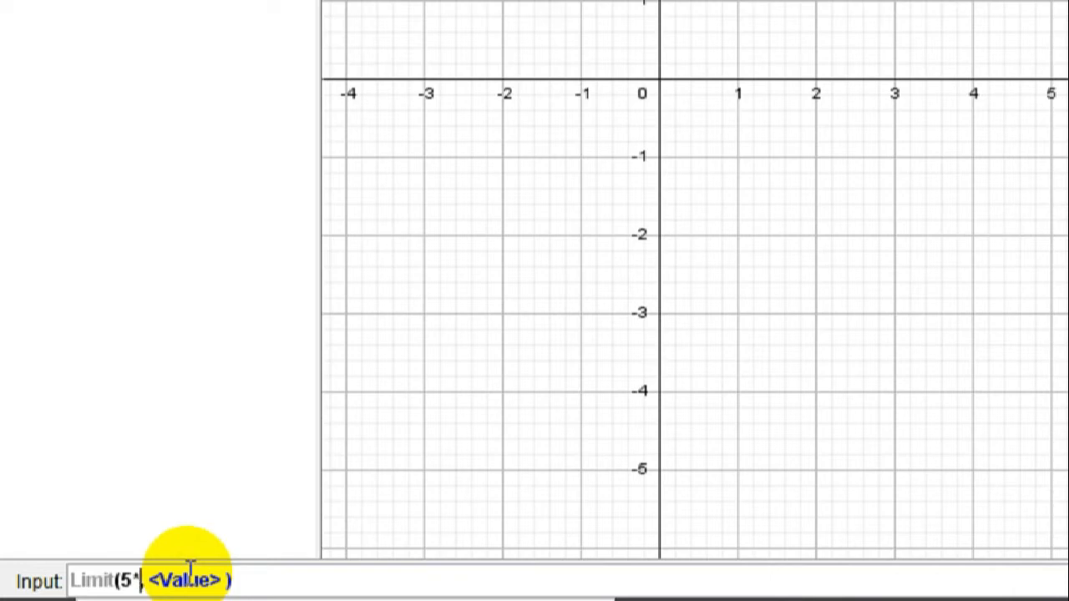
{"action": "type", "text": "("}
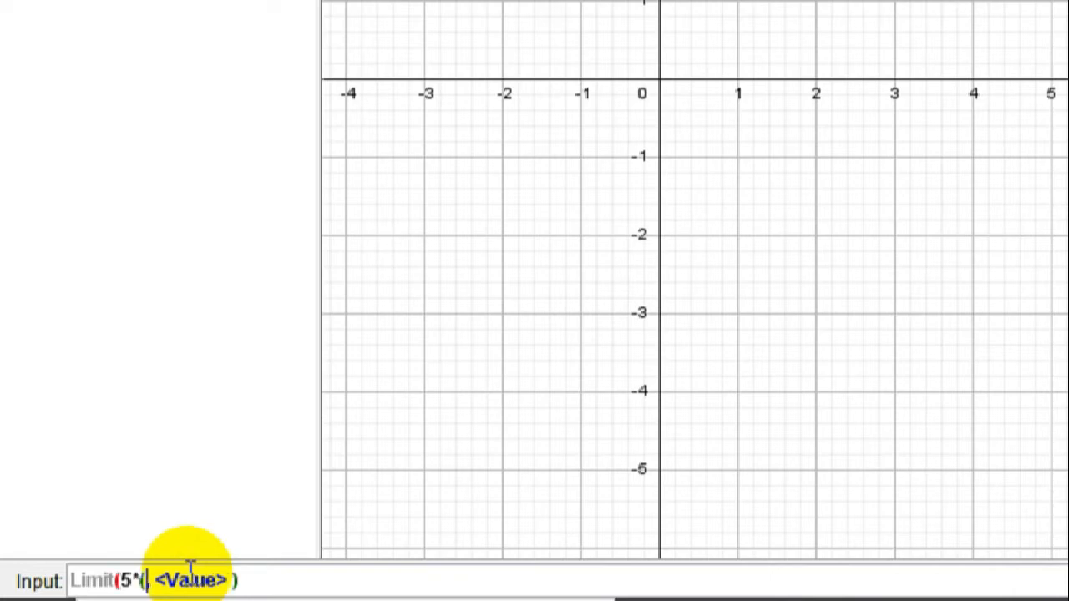
{"action": "type", "text": "x"}
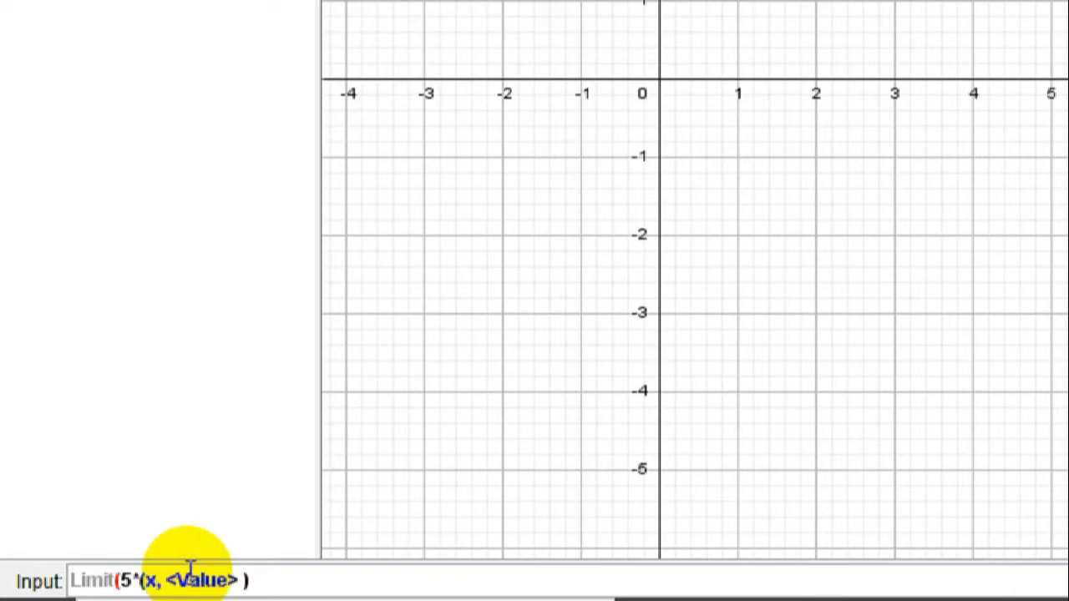
{"action": "type", "text": "^"}
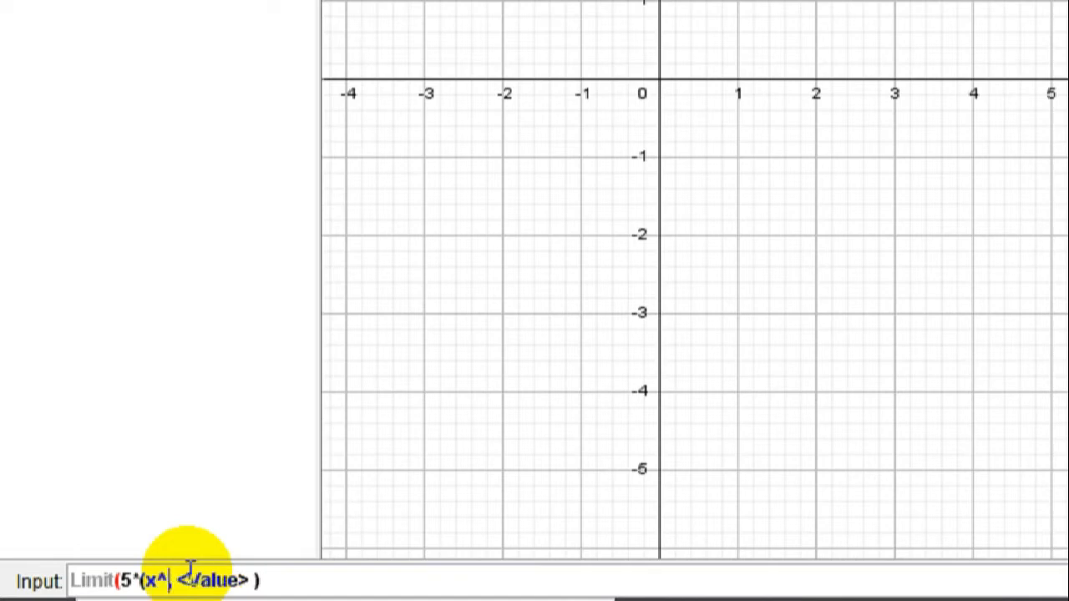
{"action": "type", "text": "2"}
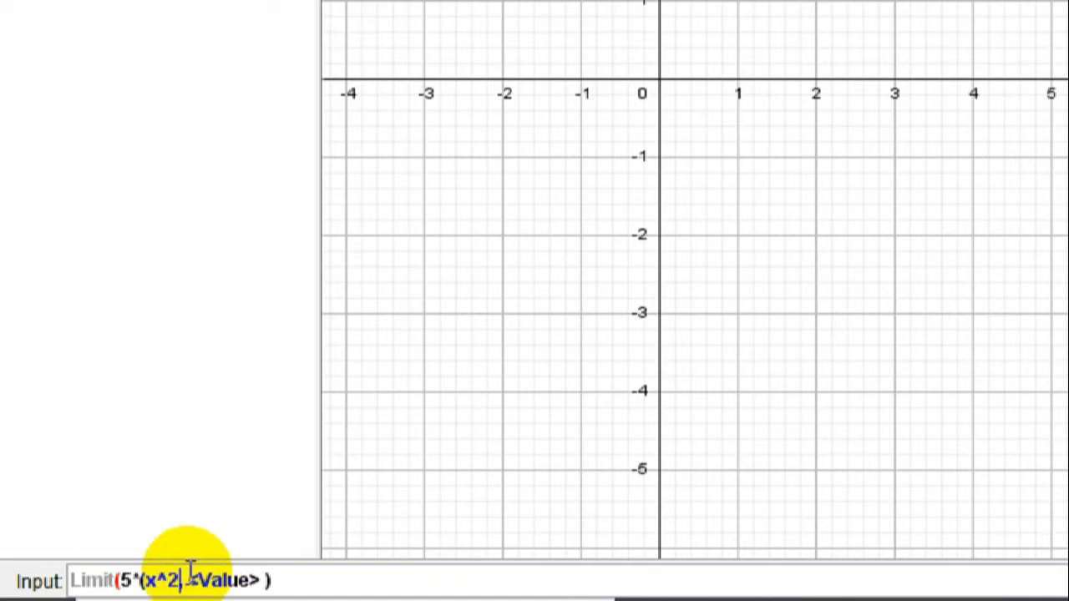
{"action": "type", "text": ")"}
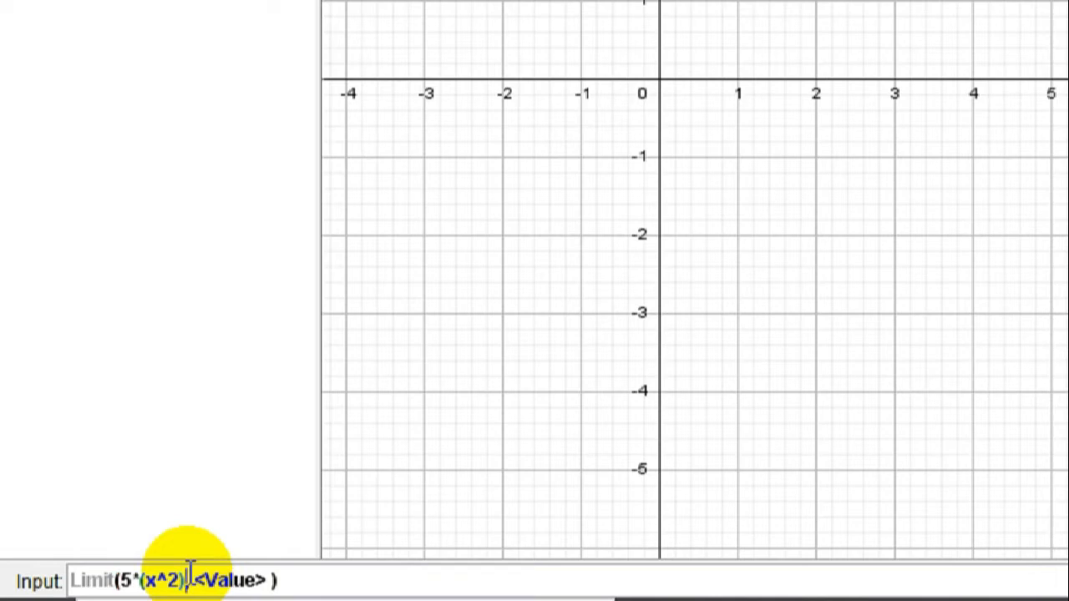
Set the value that x approaches to 2 and evaluate the limit of 5*(x^2)
{"action": "key", "text": "Tab"}
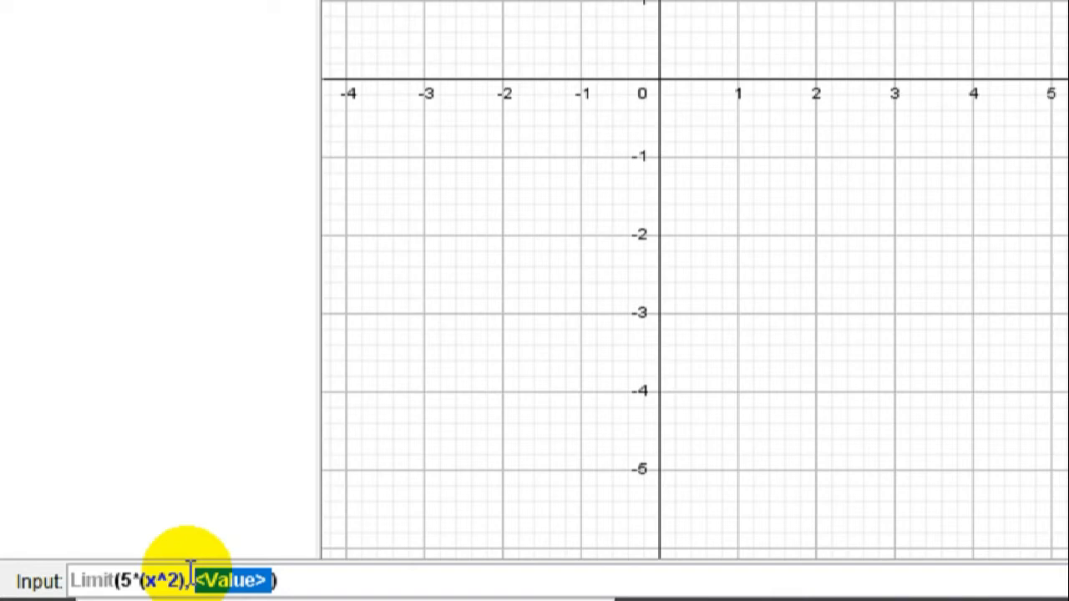
{"action": "type", "text": "2"}
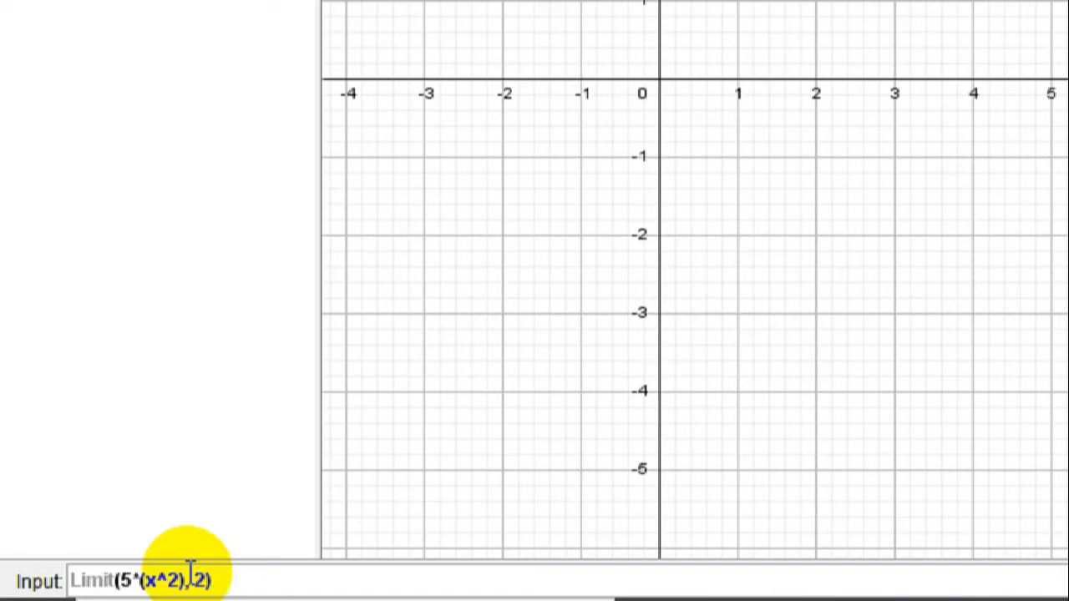
{"action": "key", "text": "Right"}
{"action": "key", "text": "Return"}
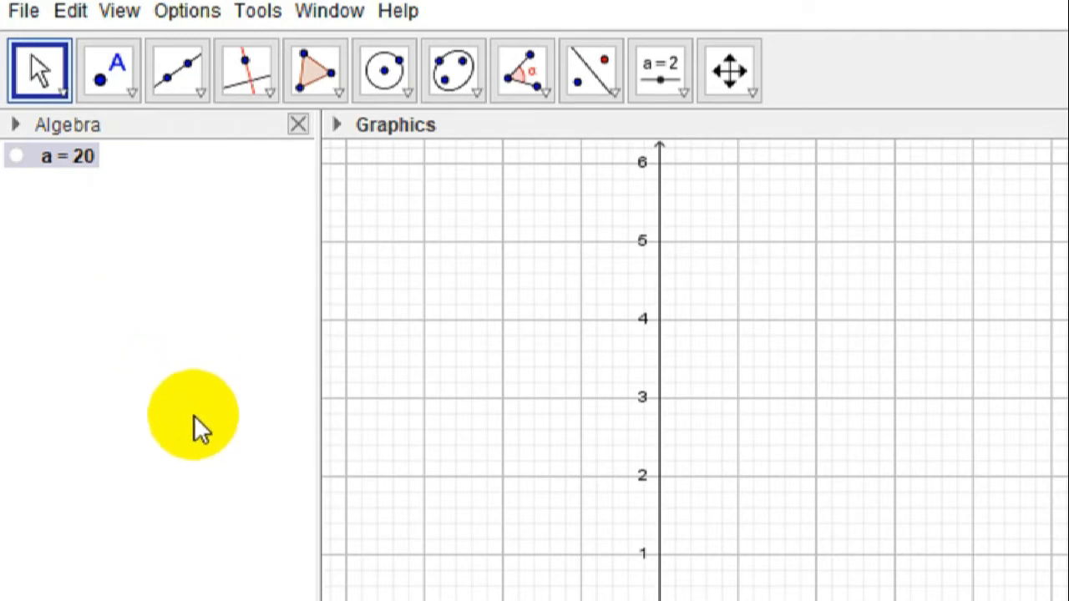
Start another Limit( <Function>, <Value> ) command and enter the parenthesized term (3*x) as the beginning of its function
{"action": "left_click", "coordinate": [161, 582]}
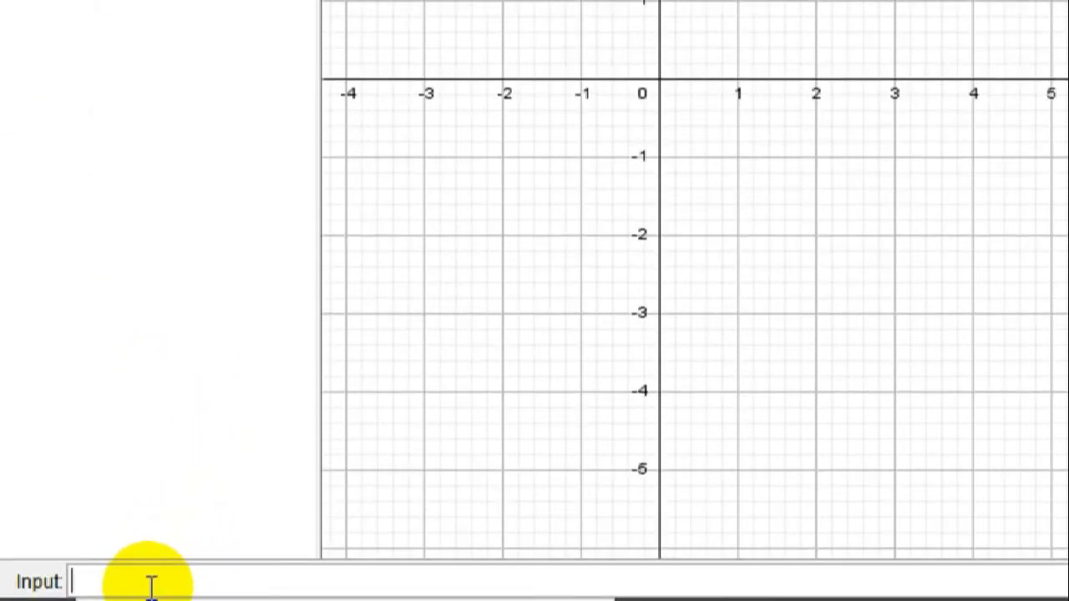
{"action": "type", "text": "limi"}
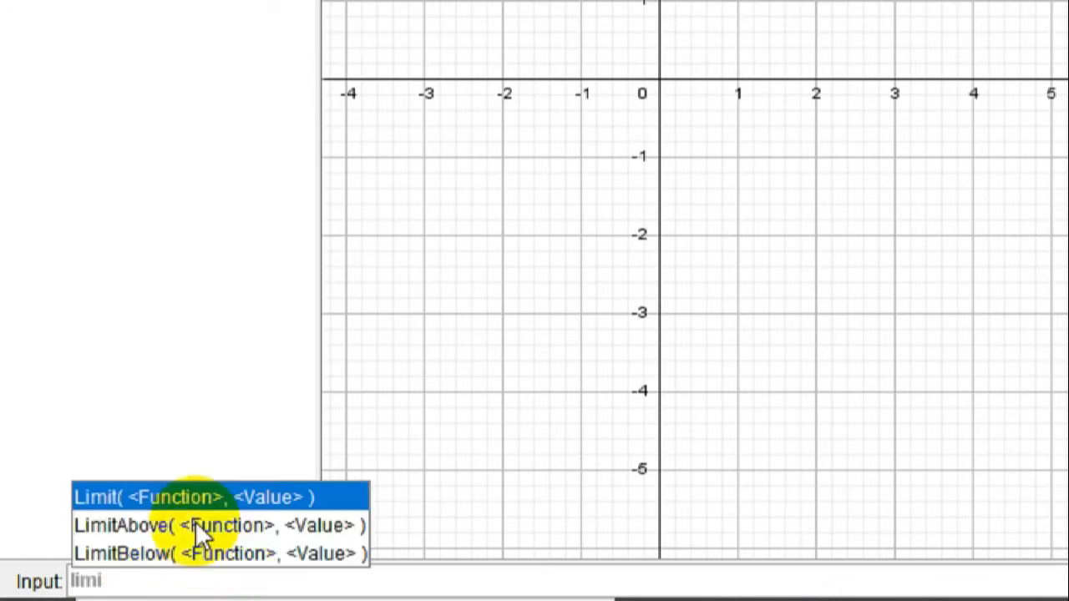
{"action": "left_click", "coordinate": [191, 495]}
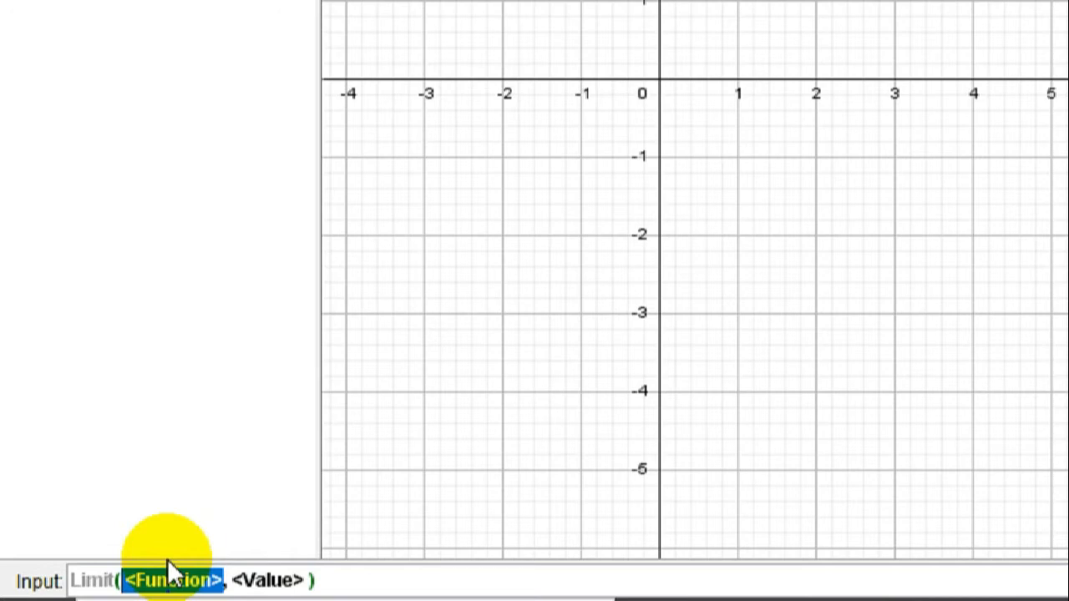
{"action": "type", "text": "3"}
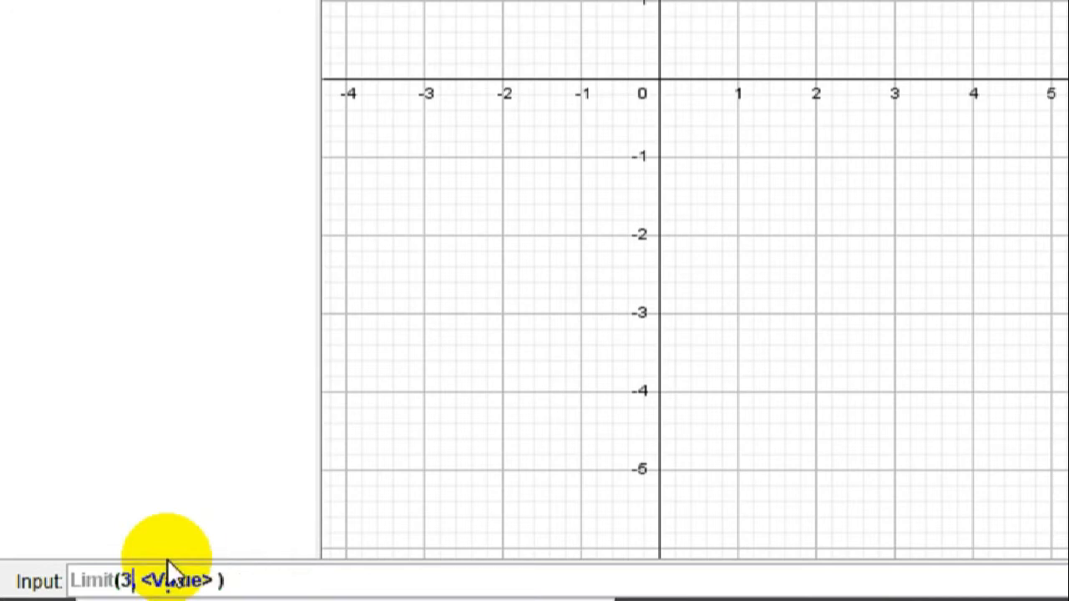
{"action": "type", "text": "*x"}
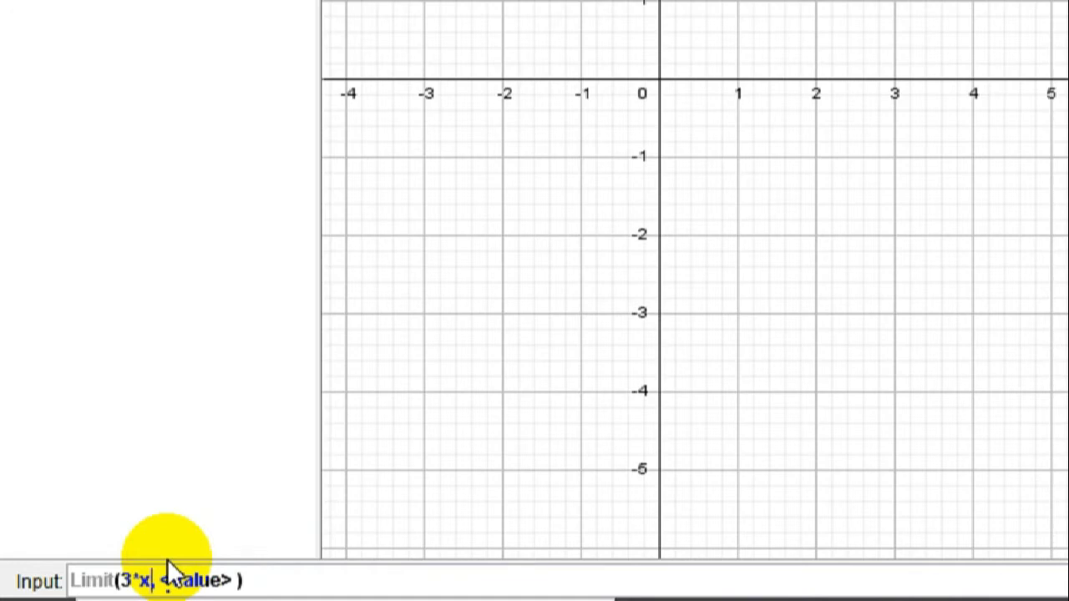
{"action": "key", "text": "Left"}
{"action": "key", "text": "Left"}
{"action": "key", "text": "Left"}
{"action": "type", "text": "("}
{"action": "key", "text": "Right"}
{"action": "key", "text": "Right"}
{"action": "key", "text": "Right"}
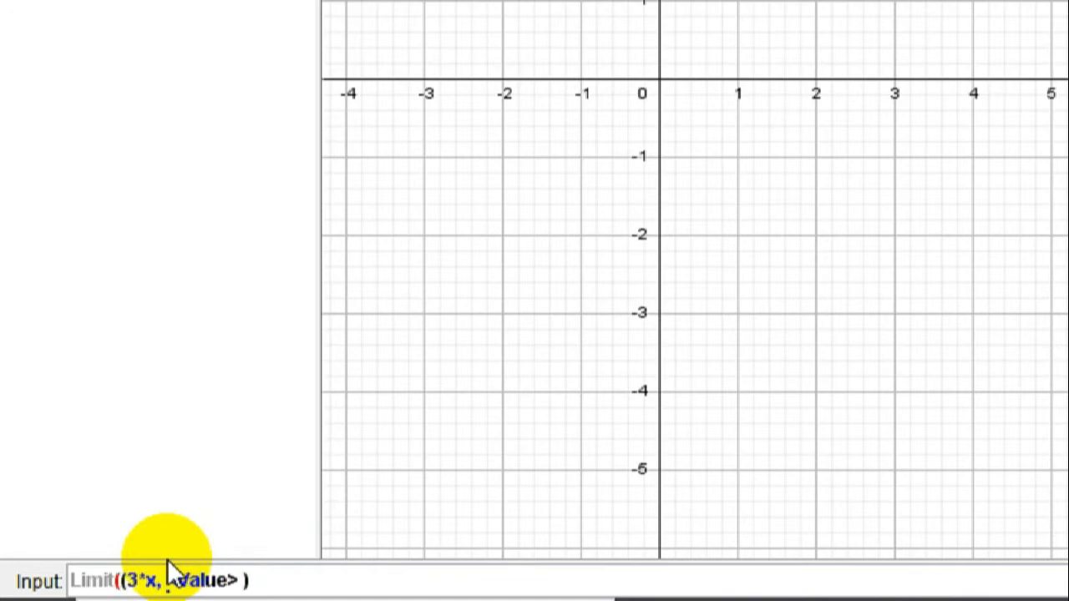
{"action": "type", "text": ")"}
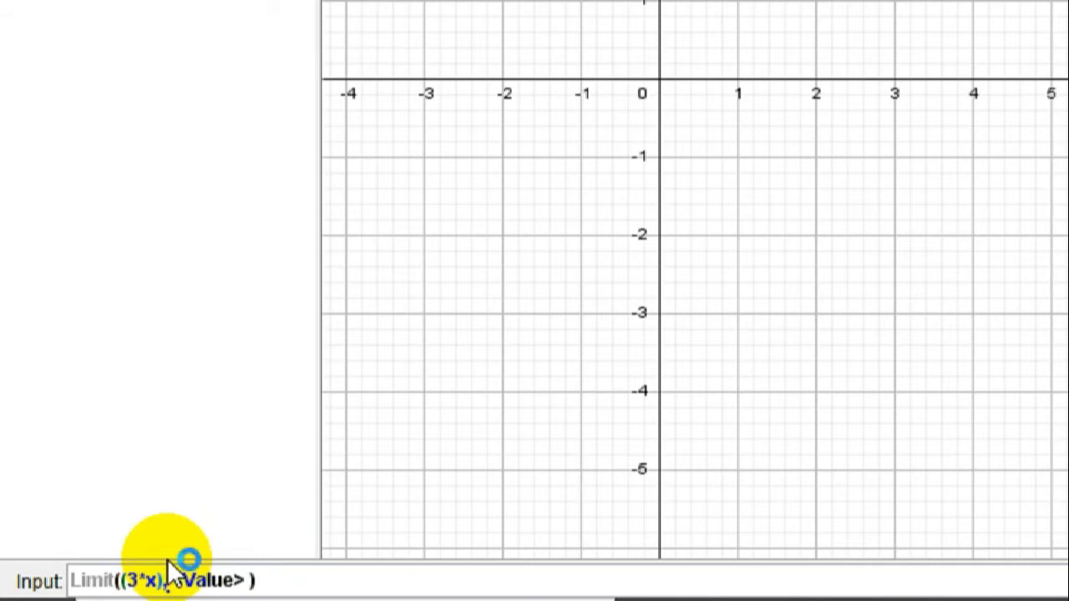
Extend the limit's function with -2*(x^2) after the (3*x) term
{"action": "key", "text": "Tab"}
{"action": "type", "text": "3"}
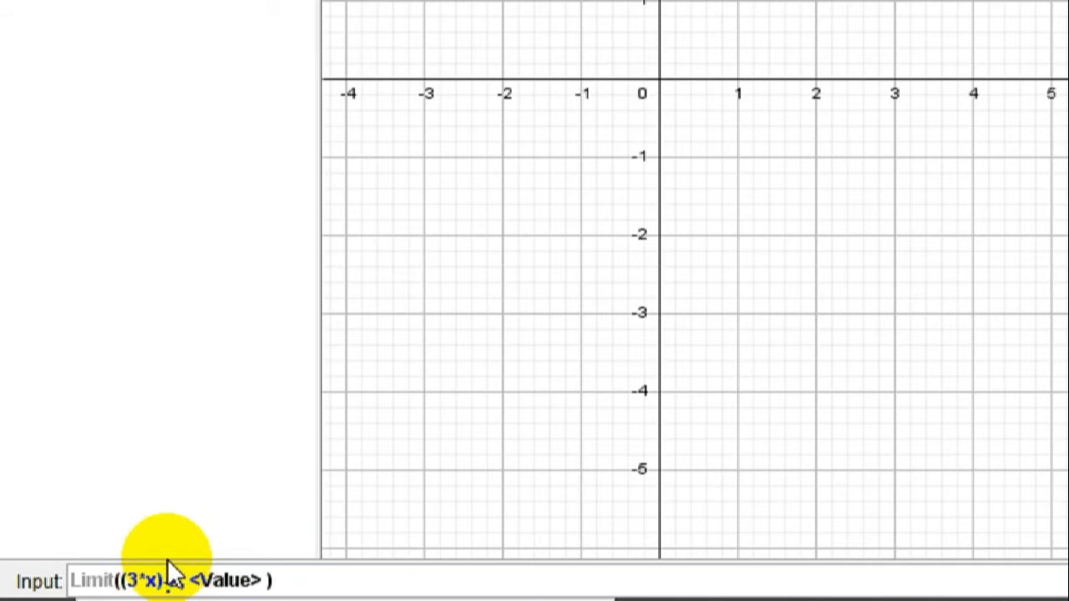
{"action": "type", "text": ","}
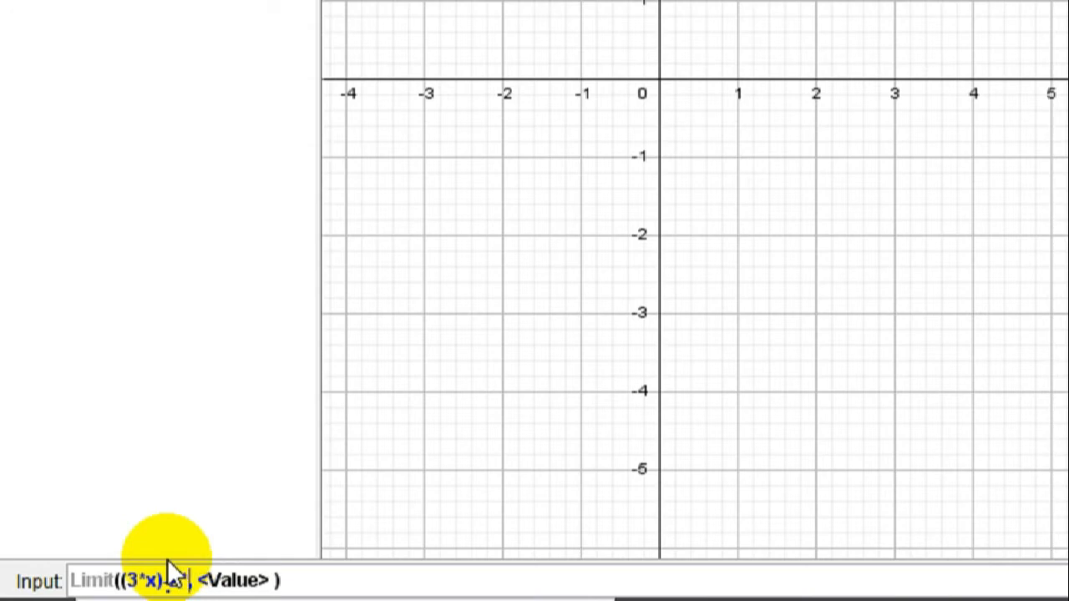
{"action": "type", "text": "("}
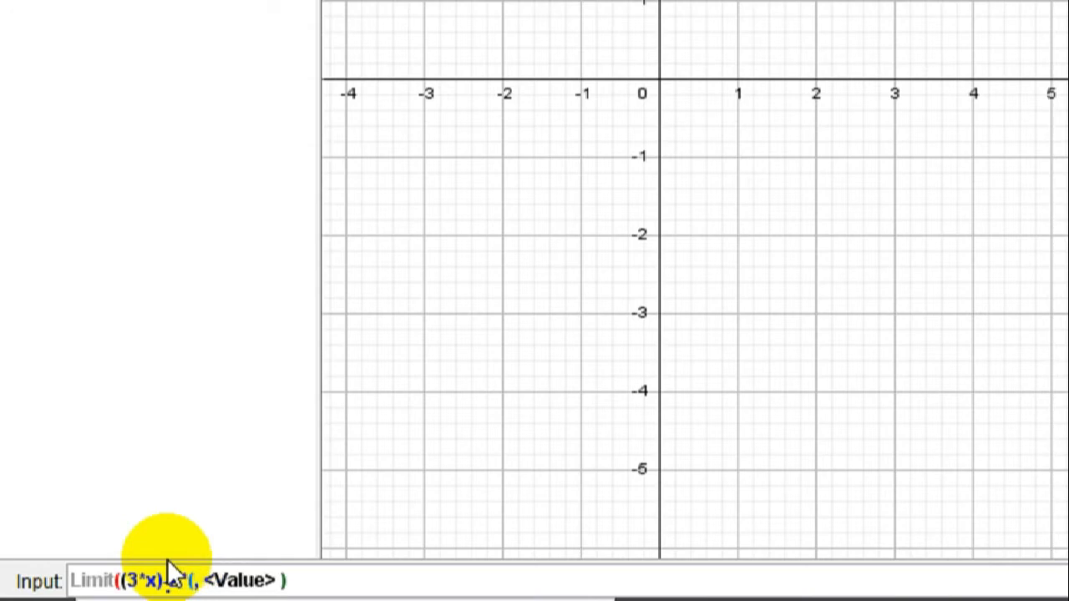
{"action": "type", "text": "x"}
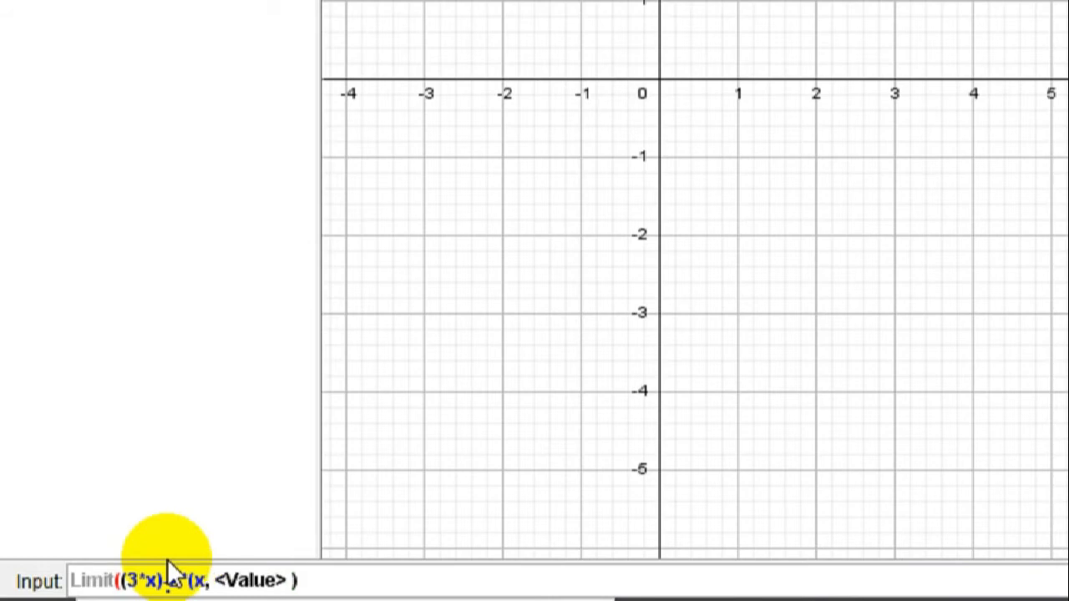
{"action": "type", "text": "^2"}
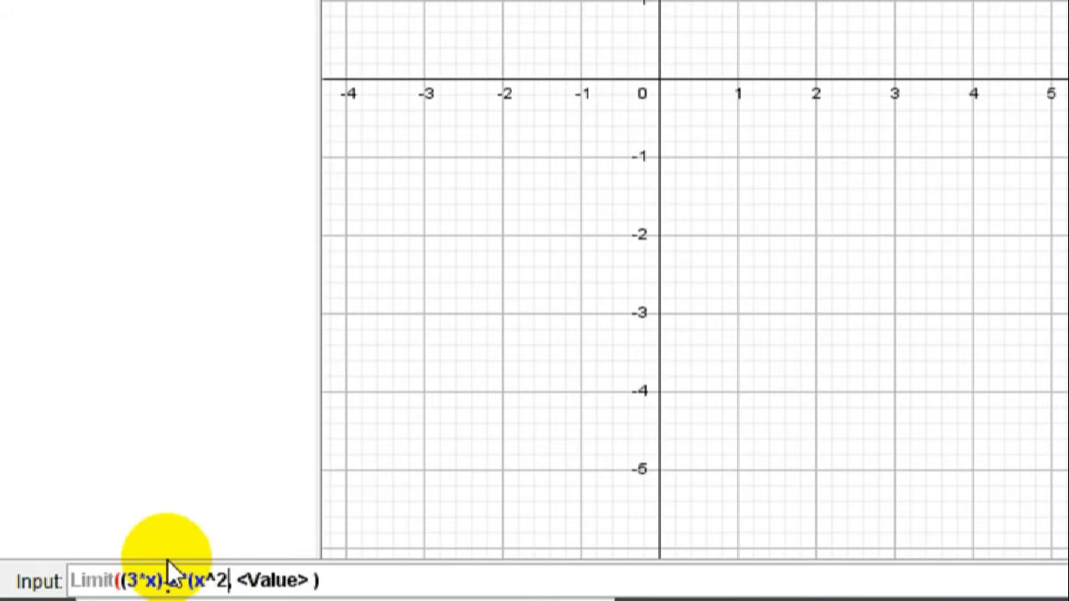
{"action": "type", "text": ")"}
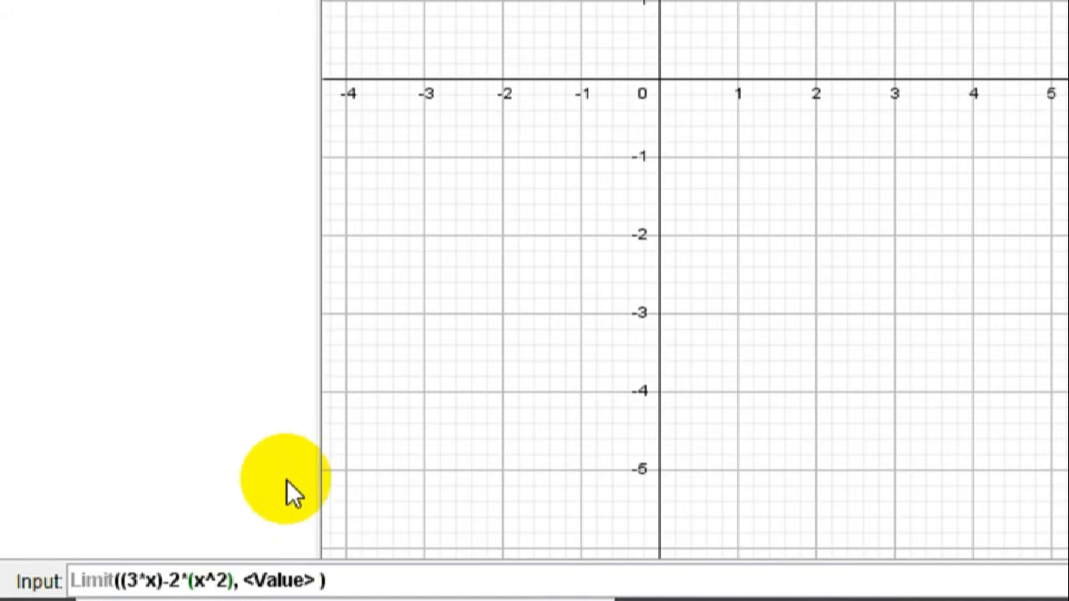
Set the value that x approaches to -3 and evaluate the limit of (3*x)-2*(x^2)
{"action": "key", "text": "Tab"}
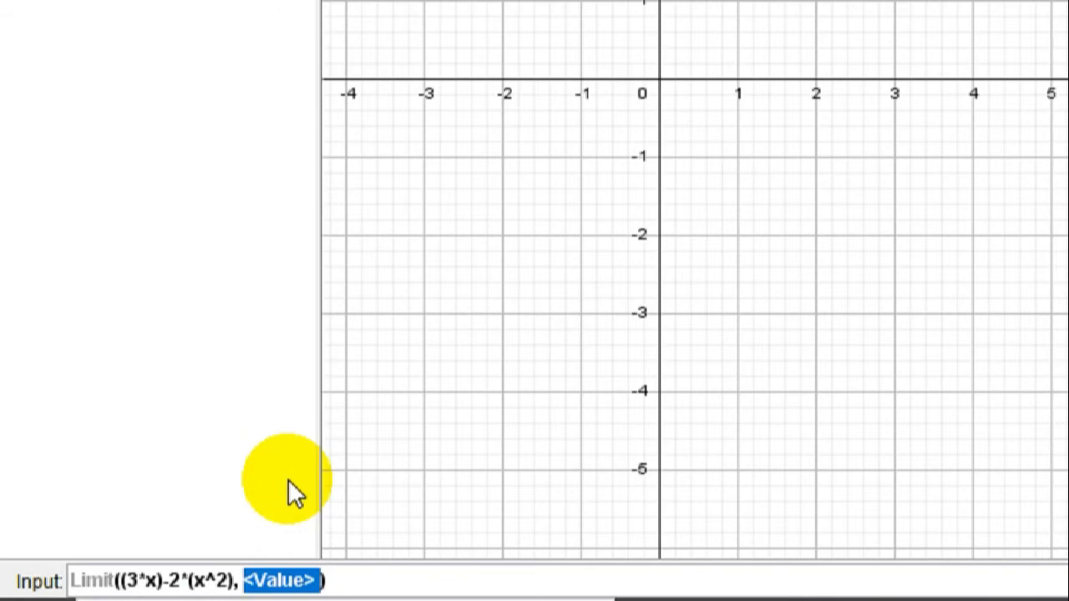
{"action": "type", "text": "-3"}
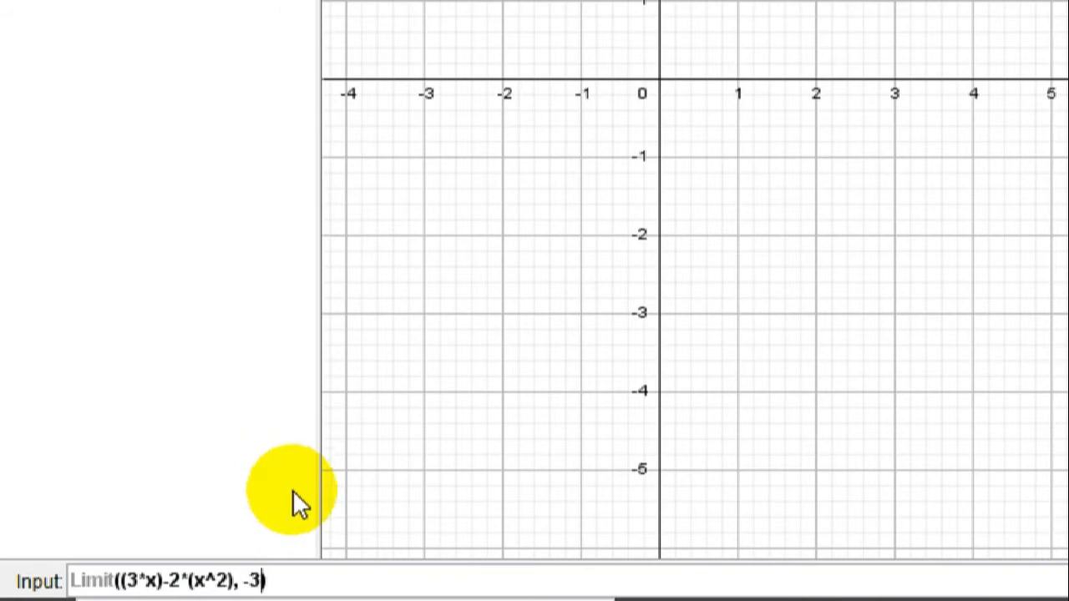
{"action": "left_click", "coordinate": [282, 577]}
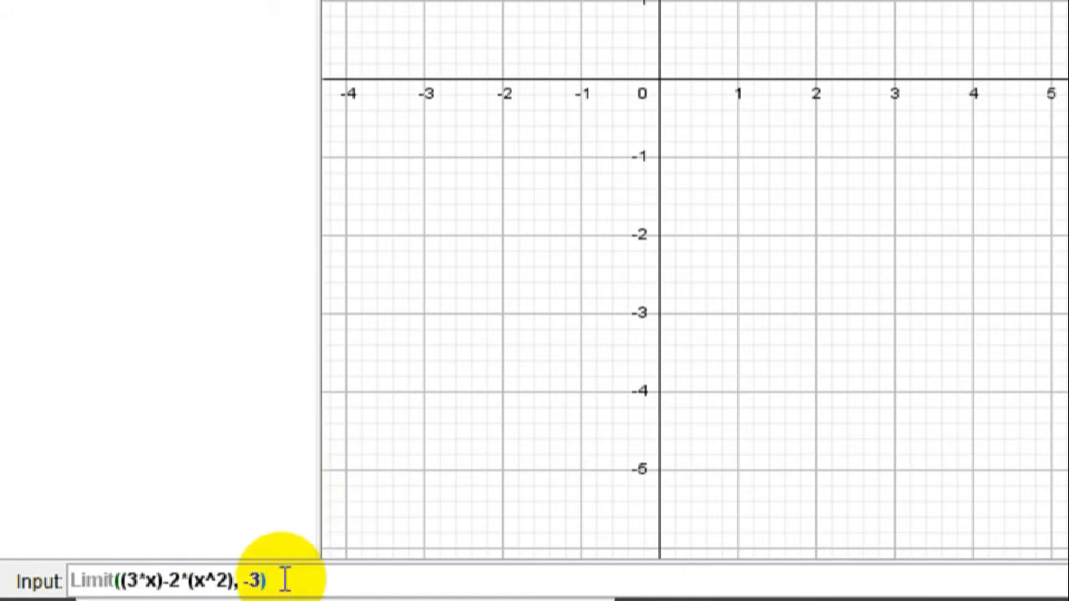
{"action": "key", "text": "Return"}
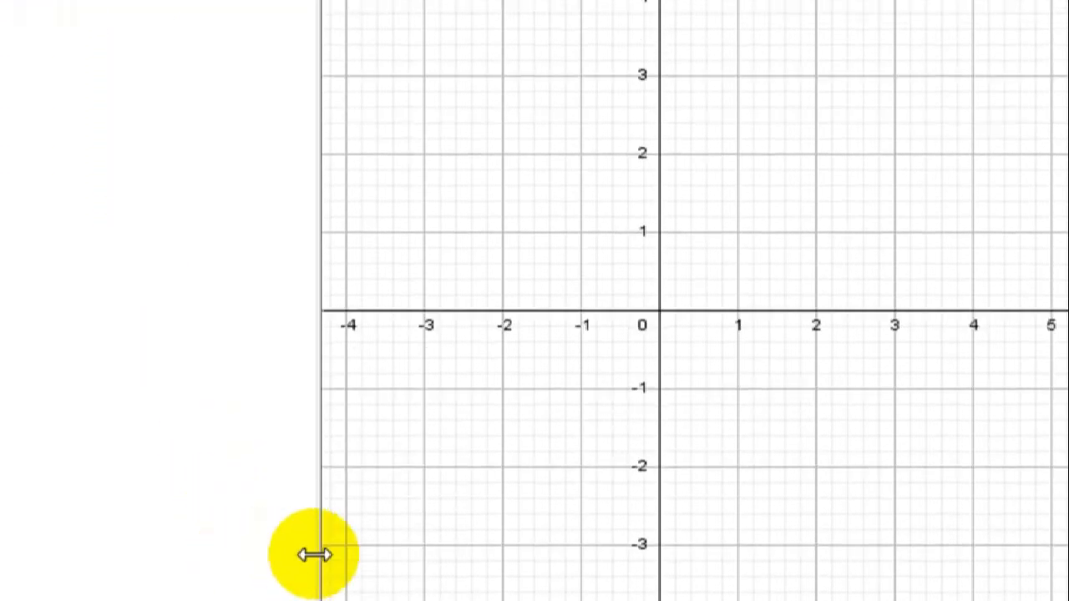
Start a new Limit( <Function>, <Value> ) command and enter x^2-3*x-4 as its function
{"action": "left_click", "coordinate": [207, 577]}
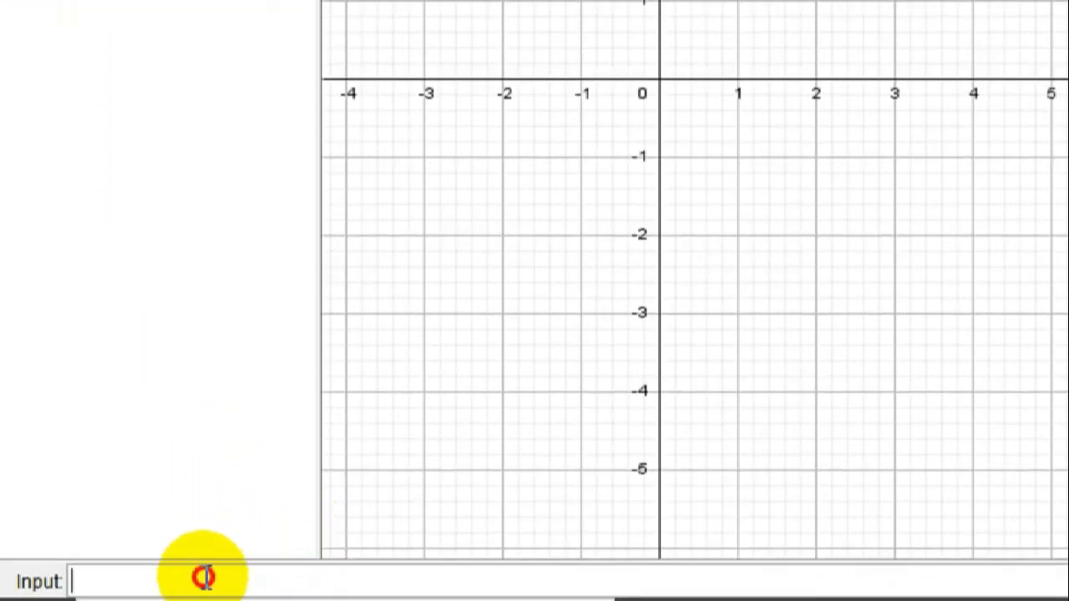
{"action": "type", "text": "limi"}
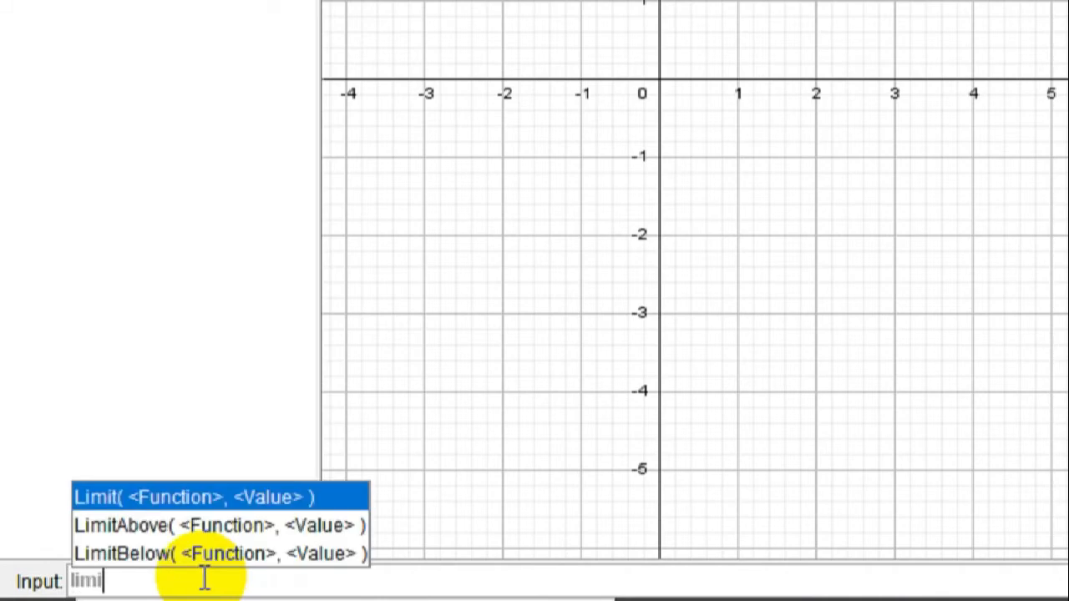
{"action": "left_click", "coordinate": [219, 494]}
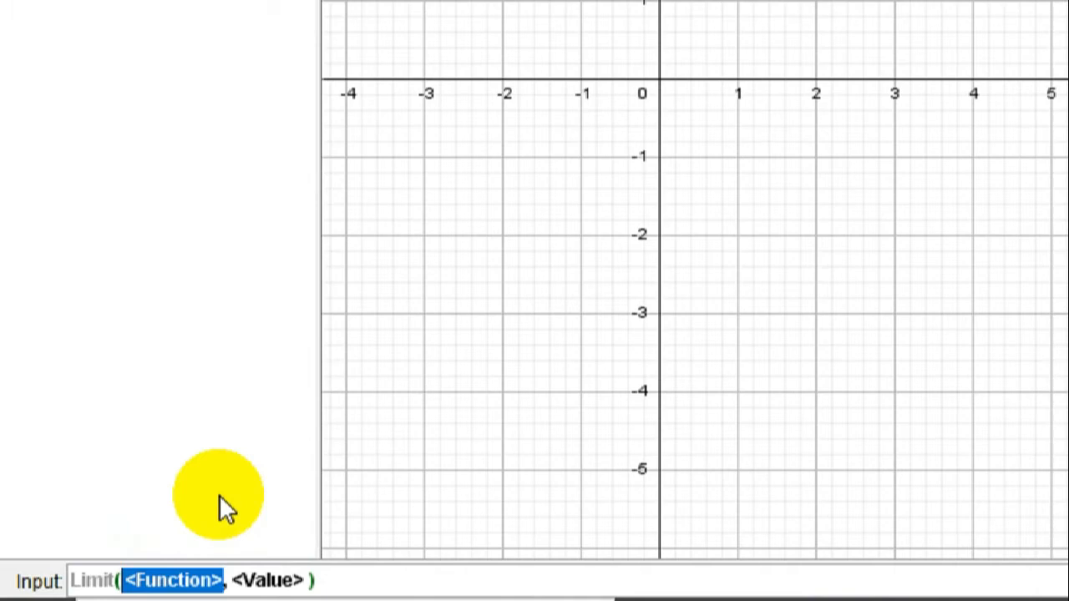
{"action": "type", "text": "x"}
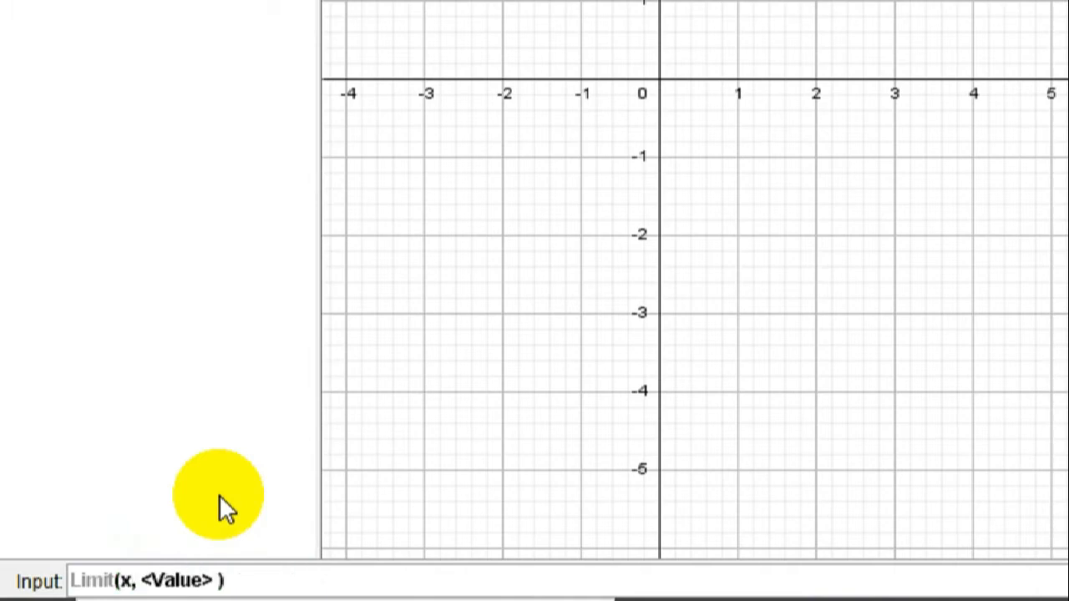
{"action": "type", "text": "^2"}
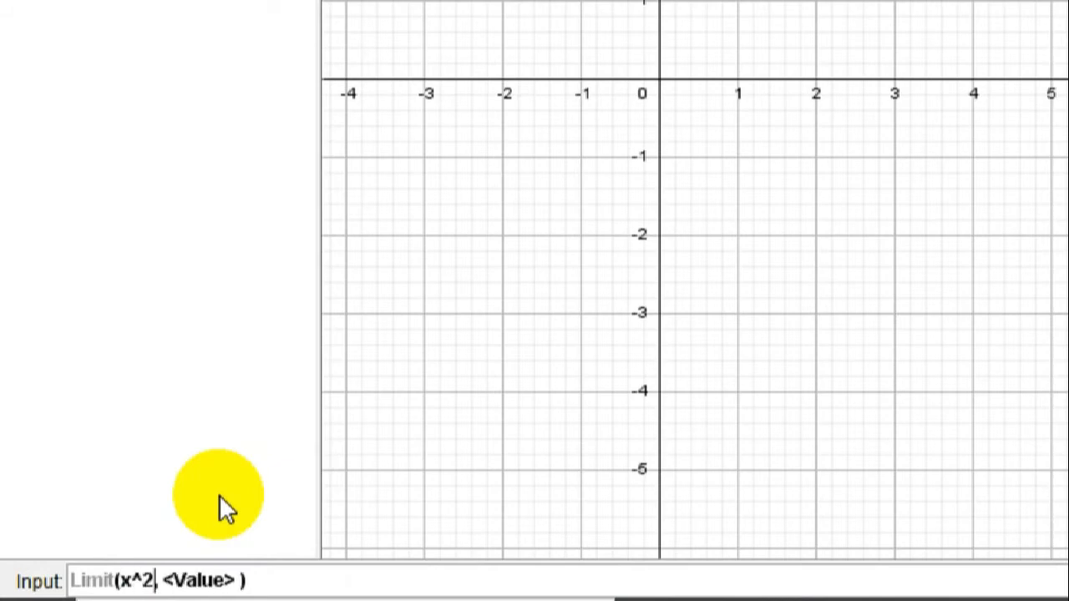
{"action": "type", "text": "-"}
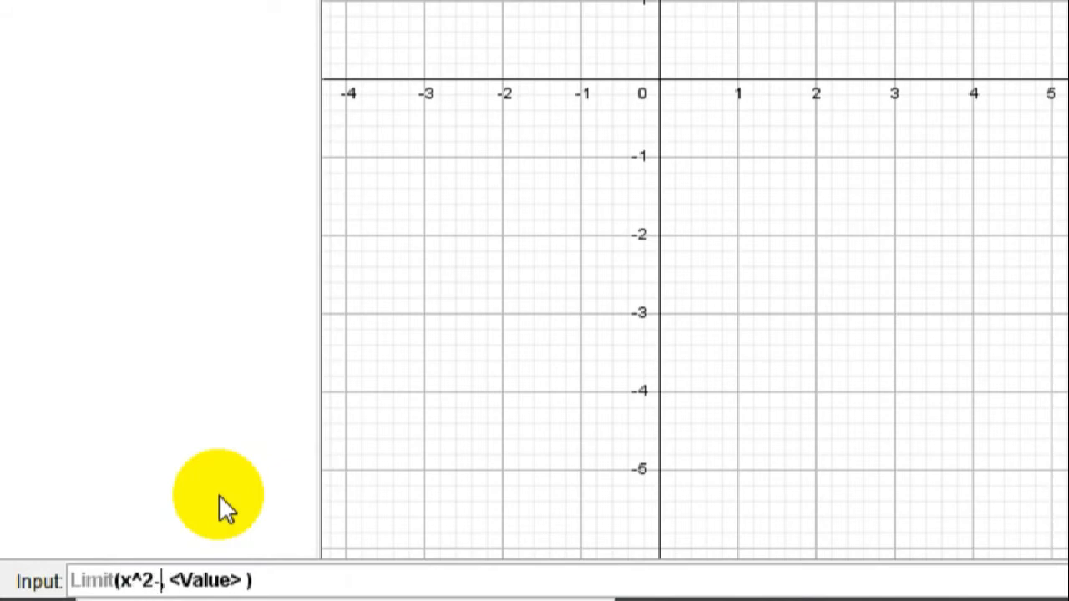
{"action": "type", "text": "3"}
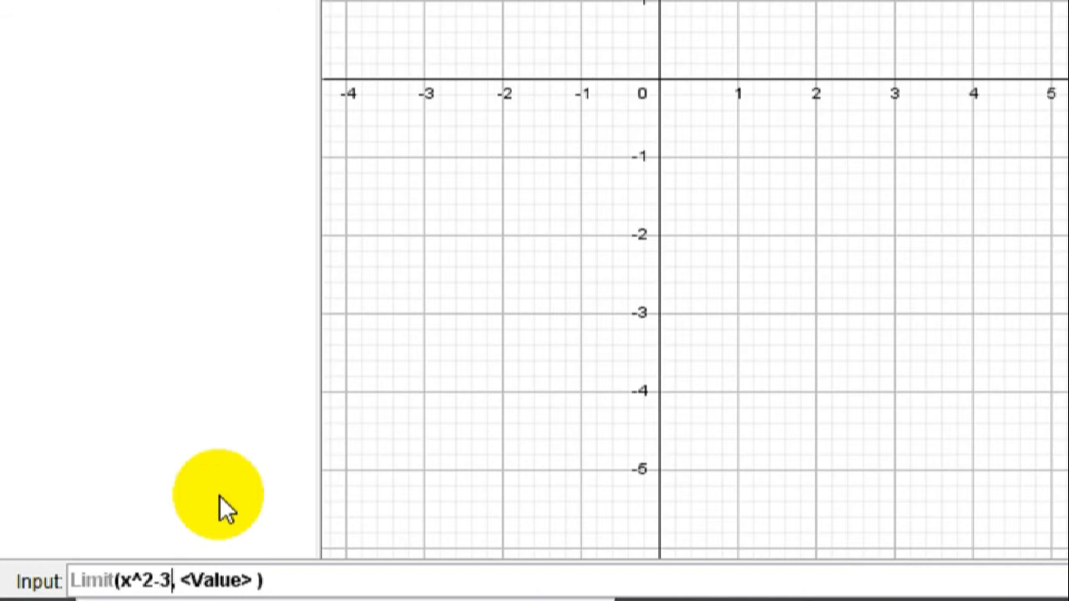
{"action": "type", "text": "8"}
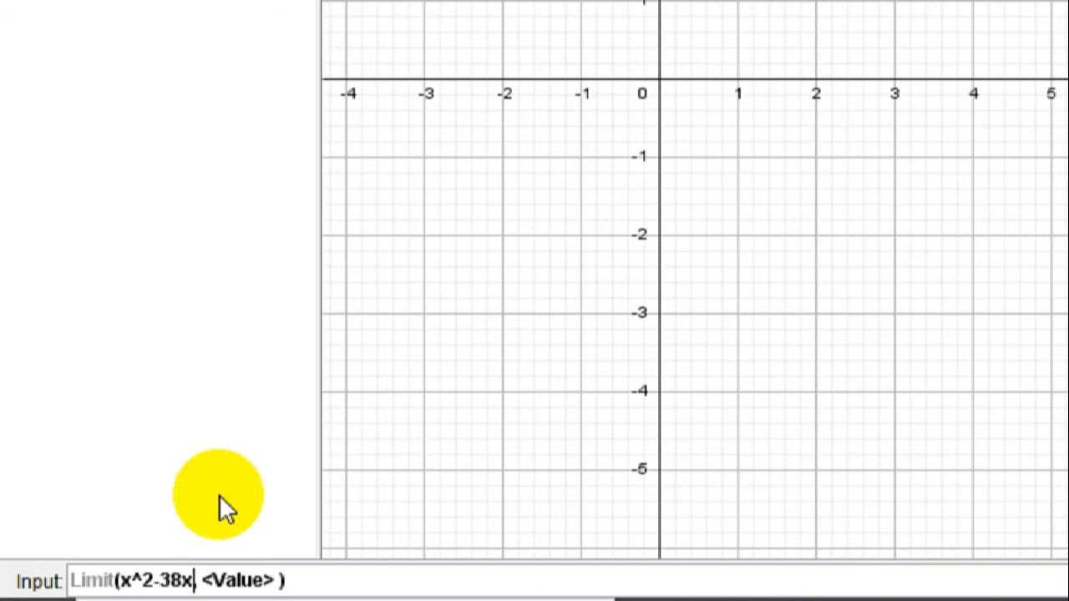
{"action": "key", "text": "BackSpace"}
{"action": "type", "text": "*x"}
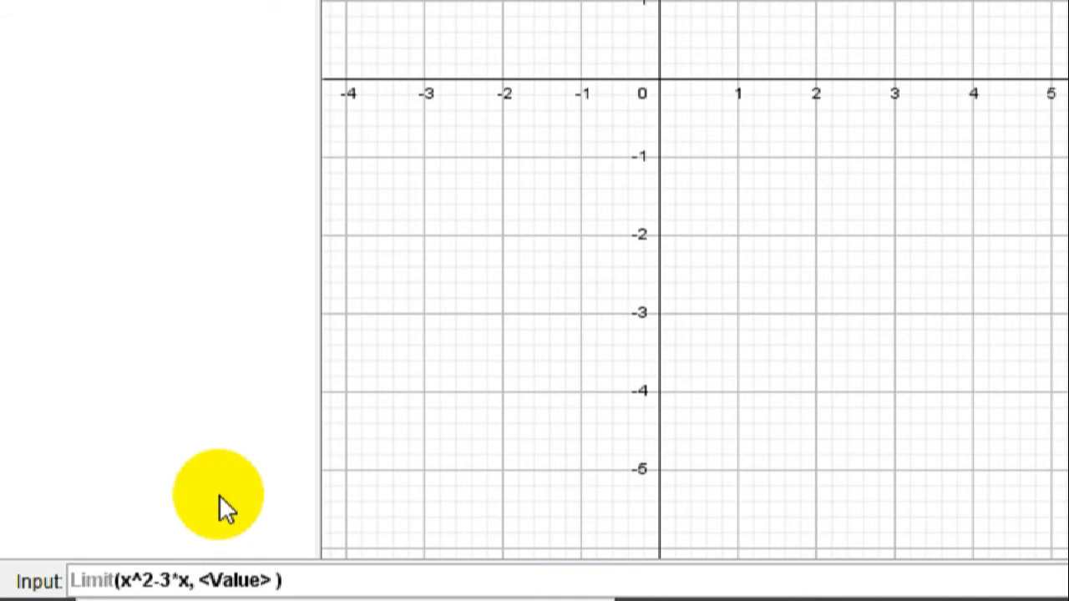
{"action": "type", "text": "-4"}
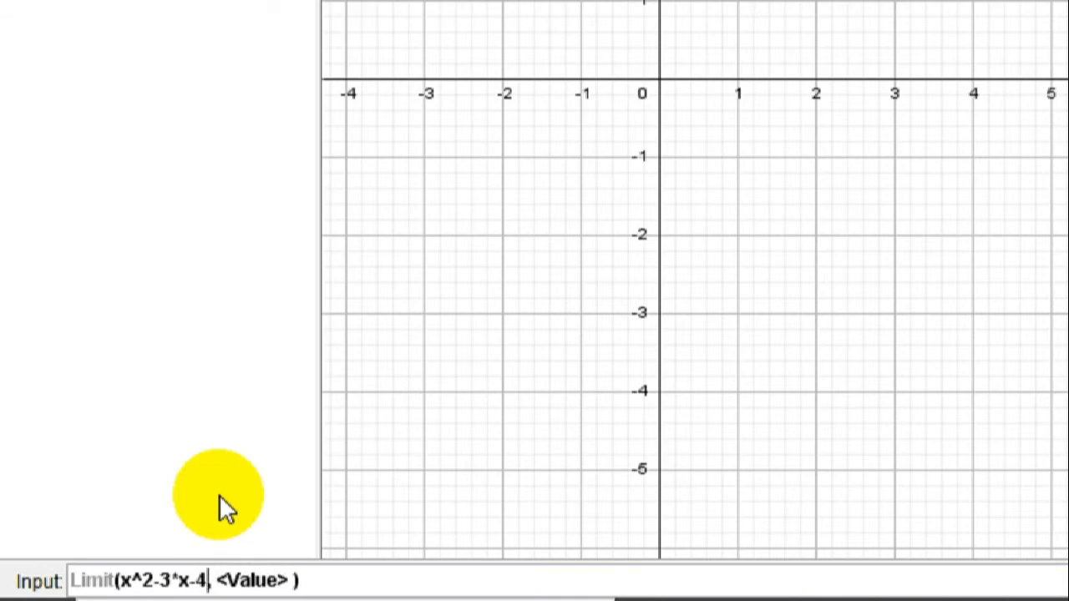
Enclose x^2-3*x-4 in parentheses and divide it by (x+1) within the limit's function
{"action": "key", "text": "Left"}
{"action": "key", "text": "Left"}
{"action": "key", "text": "Left"}
{"action": "key", "text": "Left"}
{"action": "key", "text": "Left"}
{"action": "key", "text": "Left"}
{"action": "key", "text": "Left"}
{"action": "key", "text": "Left"}
{"action": "key", "text": "Left"}
{"action": "type", "text": "("}
{"action": "key", "text": "Right"}
{"action": "key", "text": "Right"}
{"action": "key", "text": "Right"}
{"action": "key", "text": "Right"}
{"action": "key", "text": "Right"}
{"action": "key", "text": "Right"}
{"action": "key", "text": "Right"}
{"action": "key", "text": "Right"}
{"action": "key", "text": "Right"}
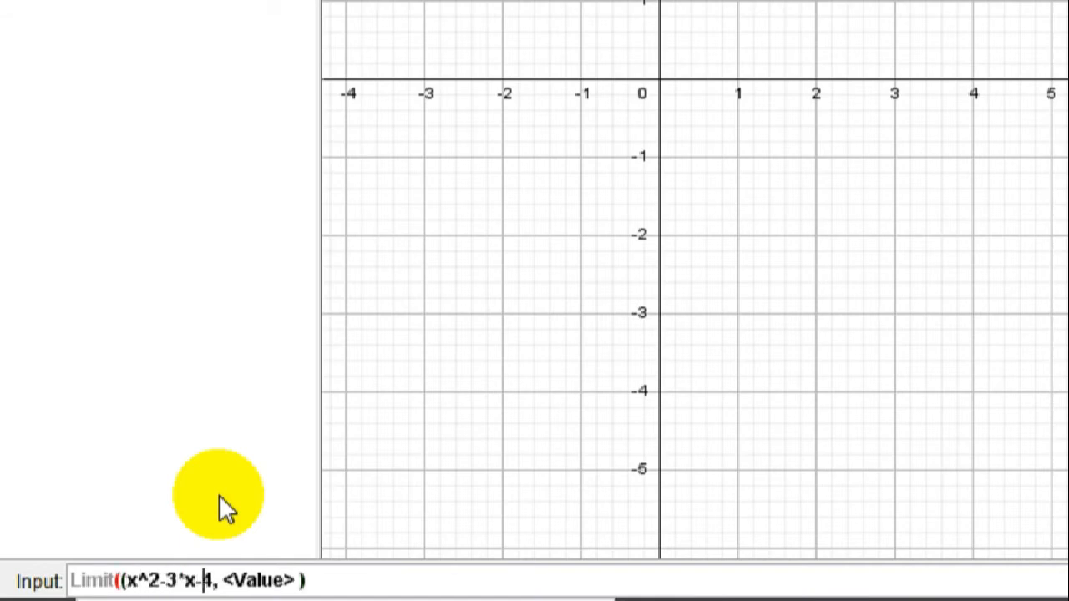
{"action": "type", "text": ")"}
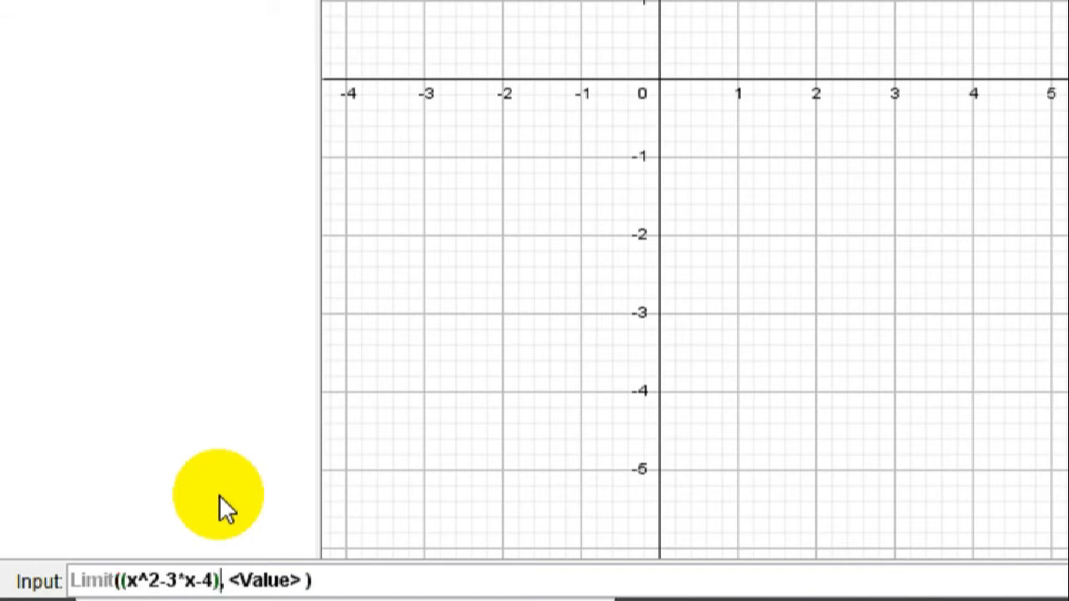
{"action": "type", "text": "/(x"}
{"action": "type", "text": "+1)"}
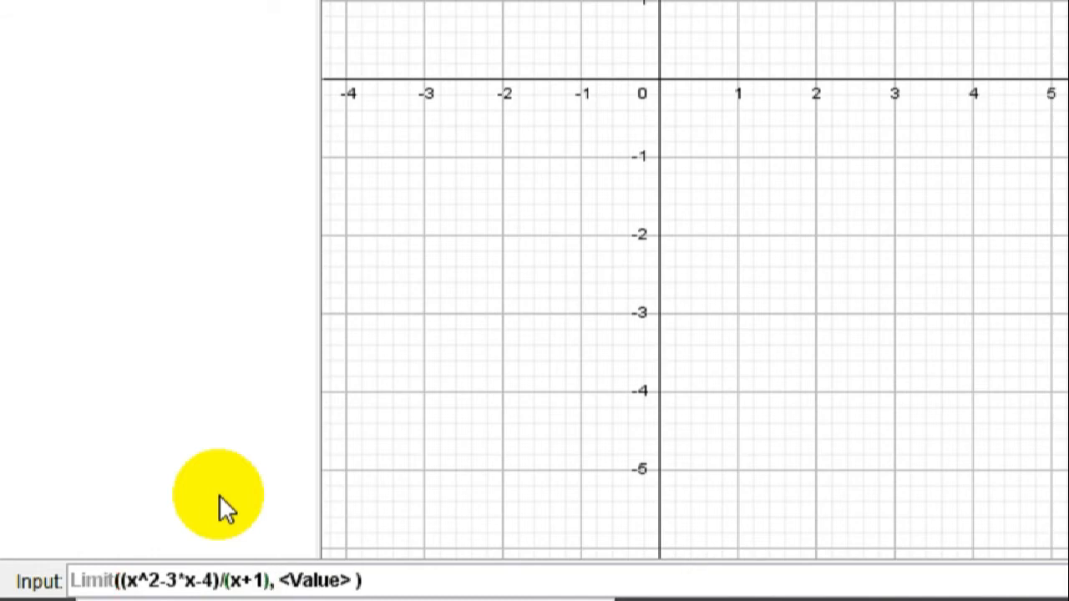
Set the value that x approaches to -1 and evaluate the limit of (x^2-3*x-4)/(x+1)
{"action": "key", "text": "Tab"}
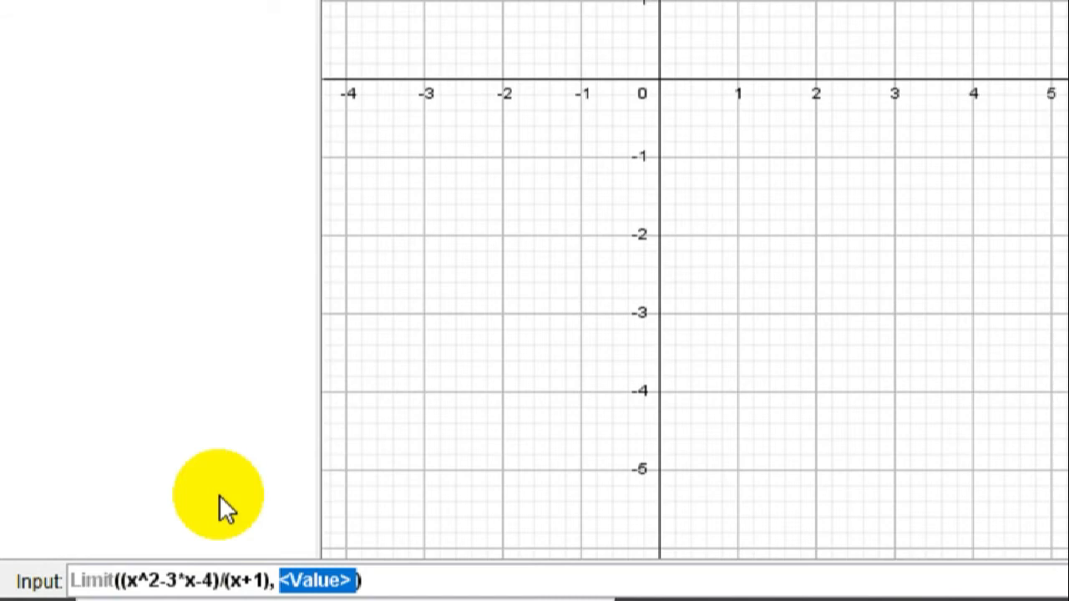
{"action": "type", "text": "-1)"}
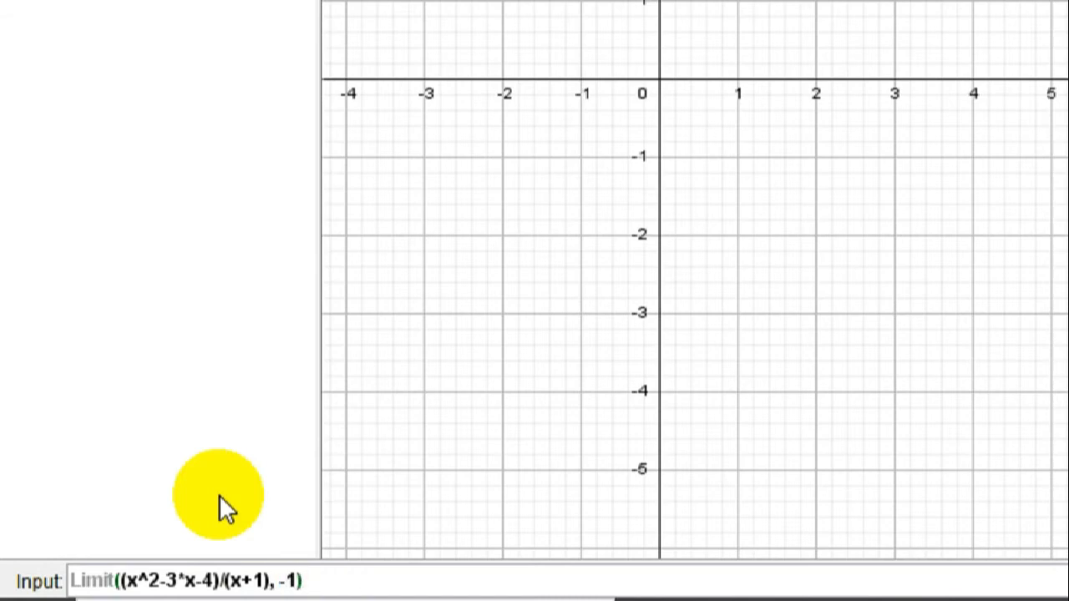
{"action": "key", "text": "Return"}
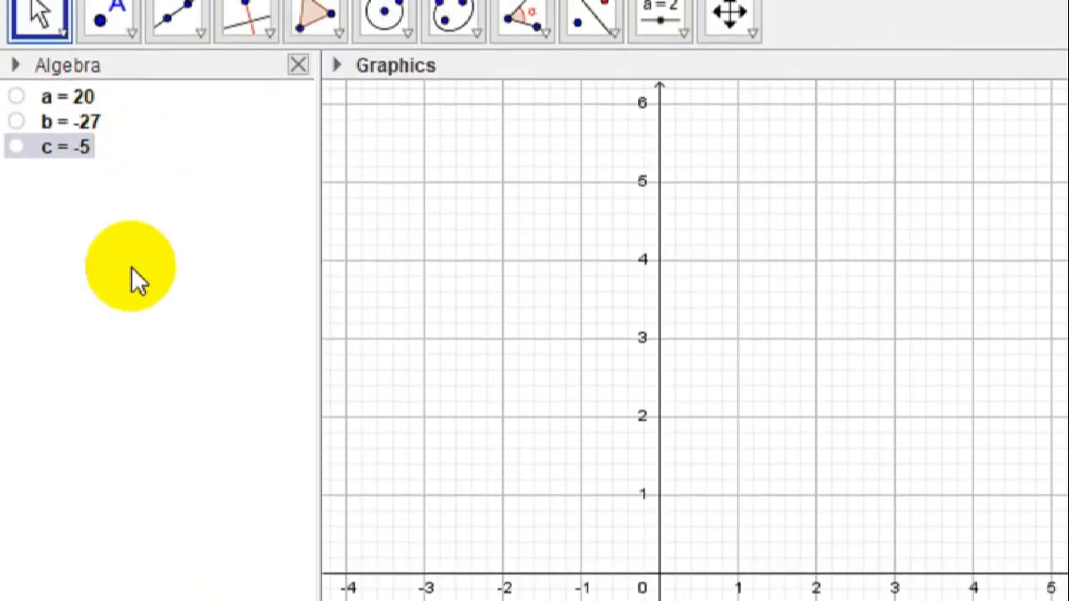
Start another Limit( <Function>, <Value> ) command and enter the square root sqrt(x^2+9) in its function
{"action": "left_click", "coordinate": [122, 578]}
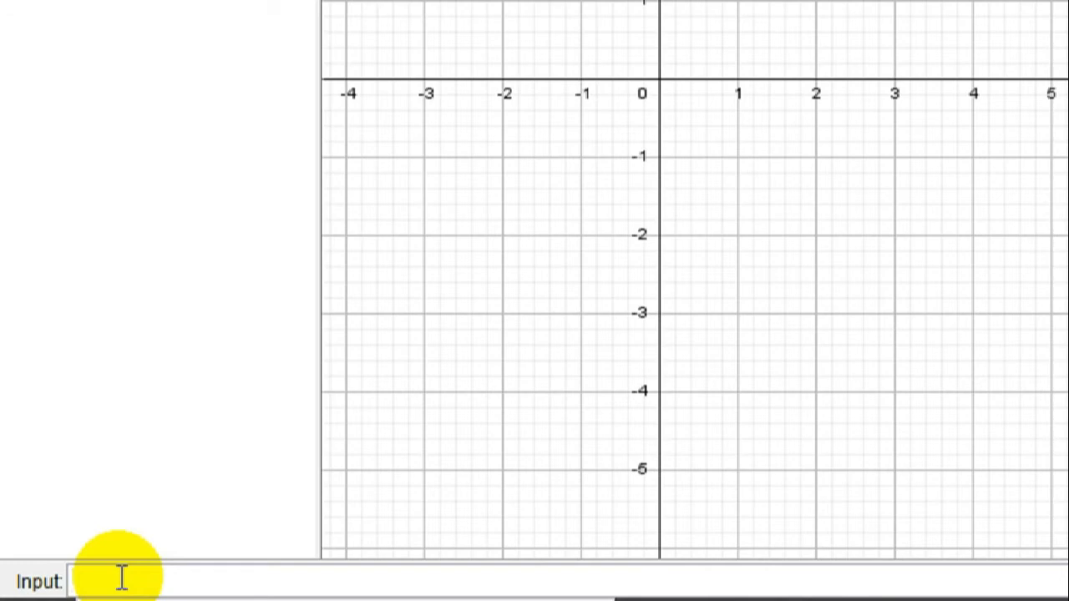
{"action": "type", "text": "limi"}
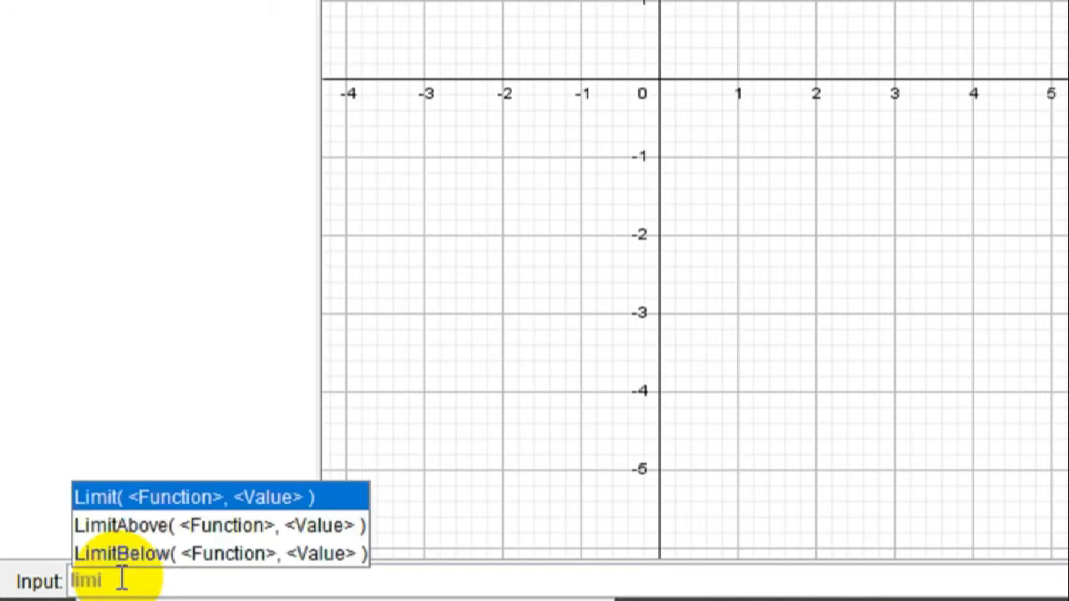
{"action": "left_click", "coordinate": [152, 501]}
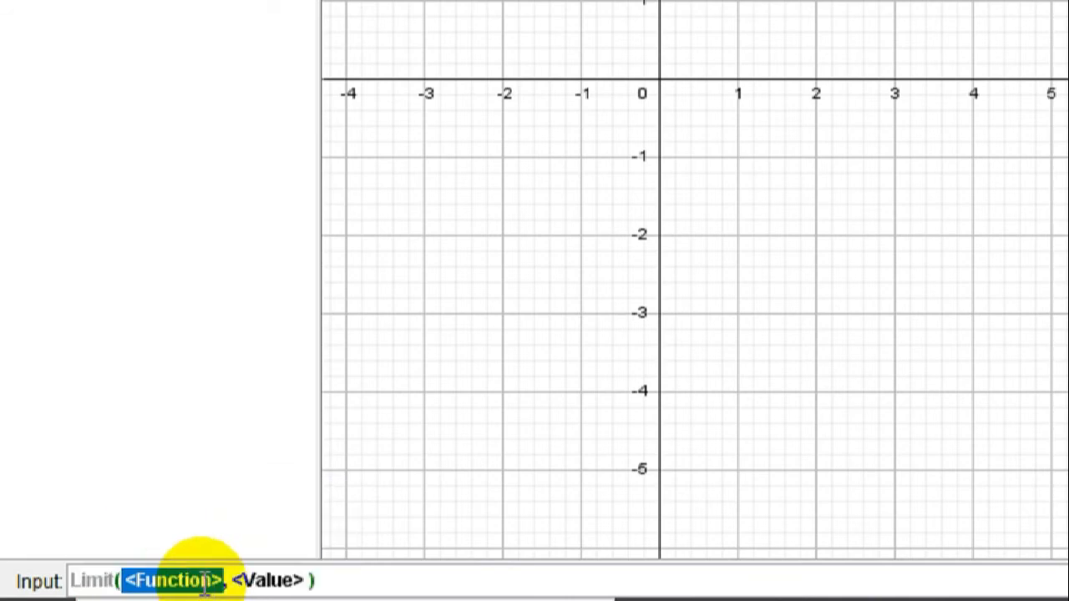
{"action": "type", "text": "sq"}
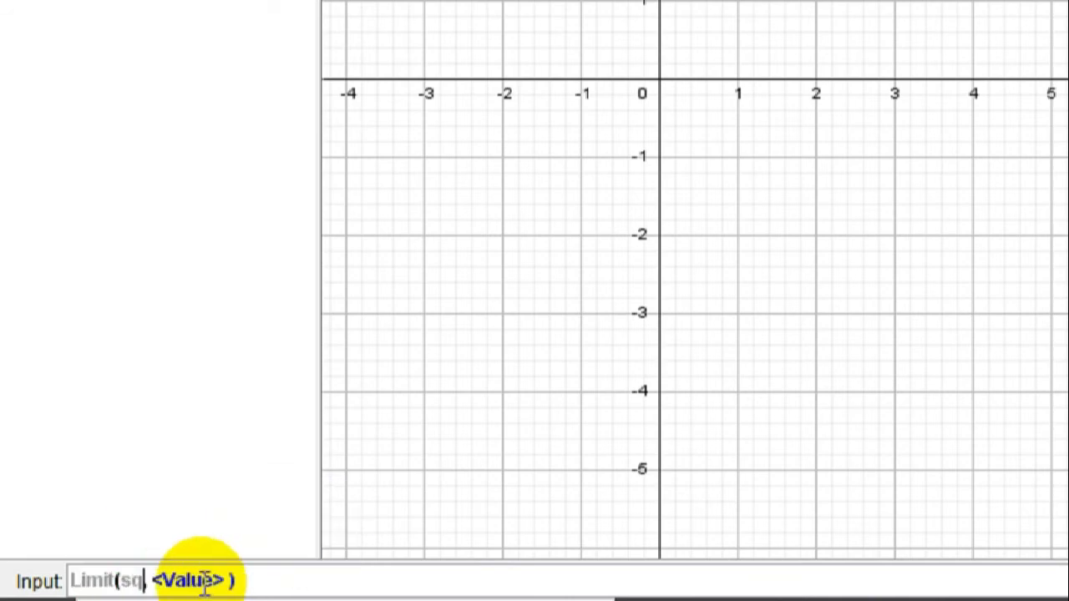
{"action": "type", "text": "rt"}
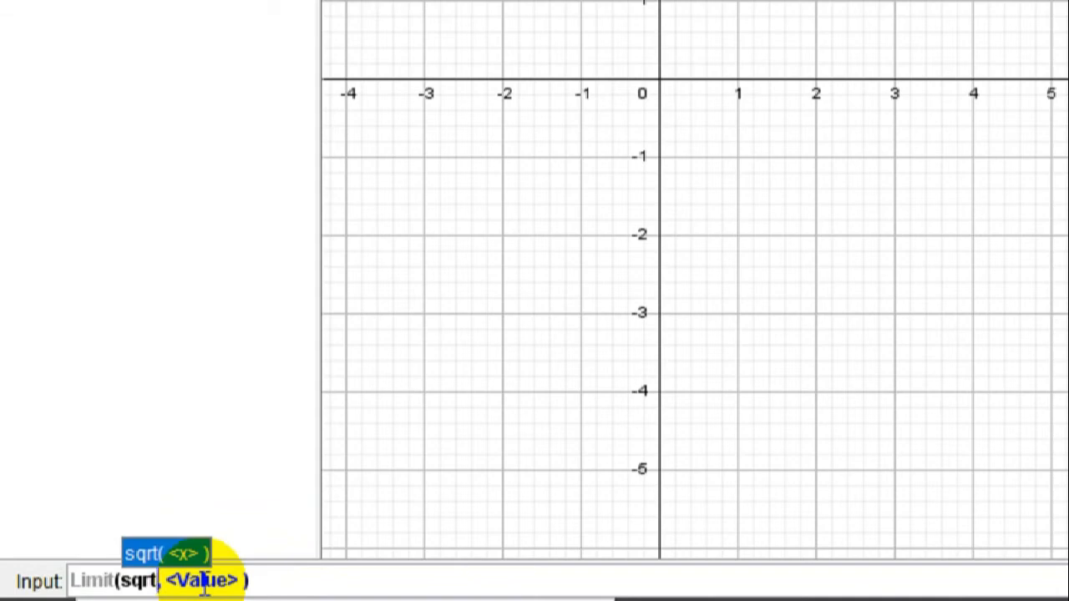
{"action": "left_click", "coordinate": [191, 556]}
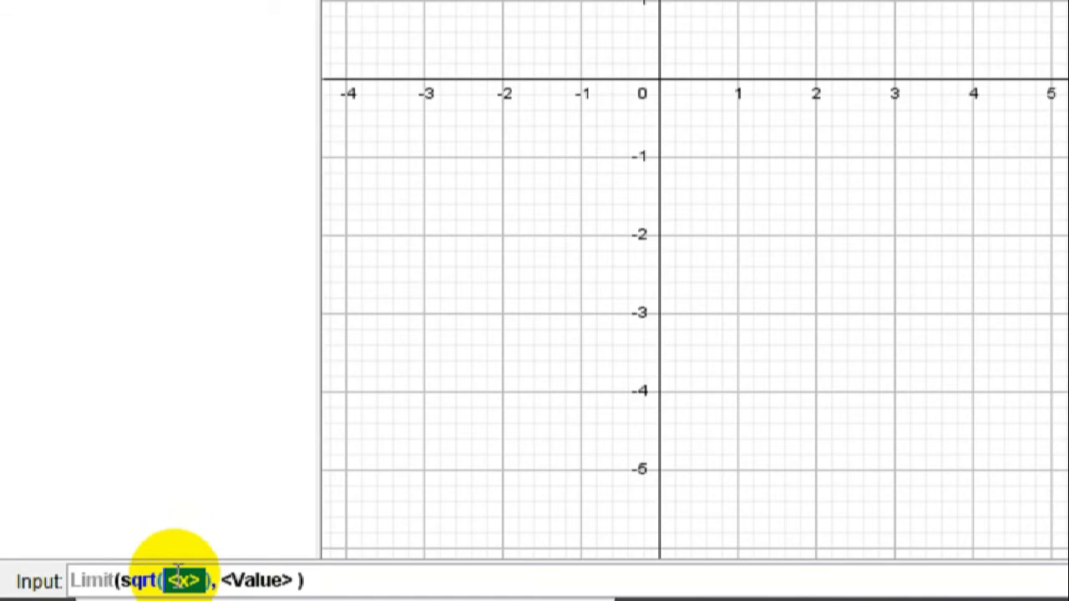
{"action": "type", "text": "x"}
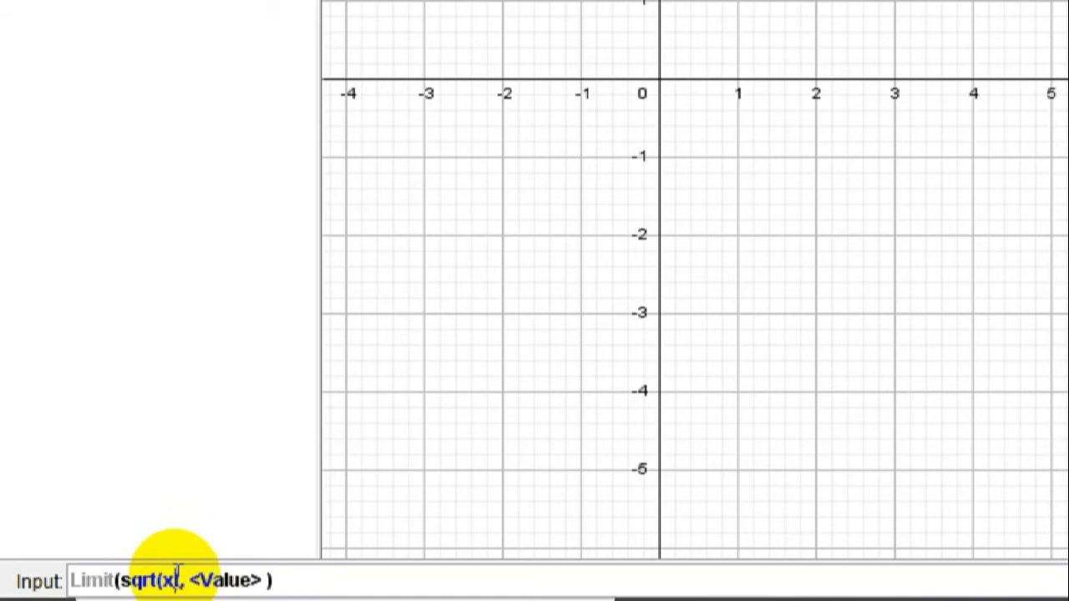
{"action": "type", "text": "^2"}
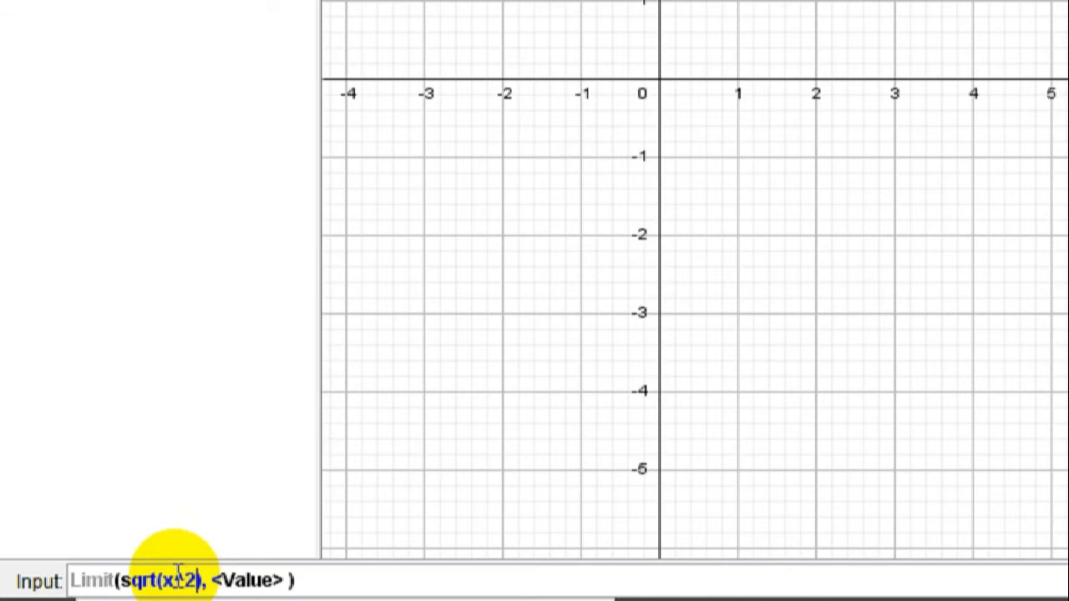
{"action": "type", "text": "+"}
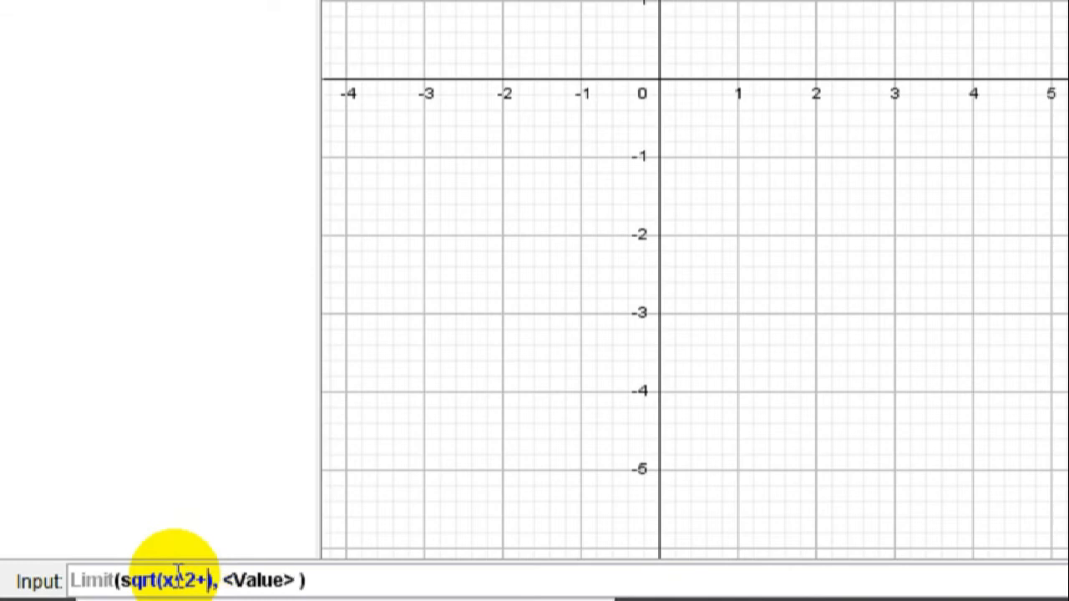
{"action": "type", "text": "0"}
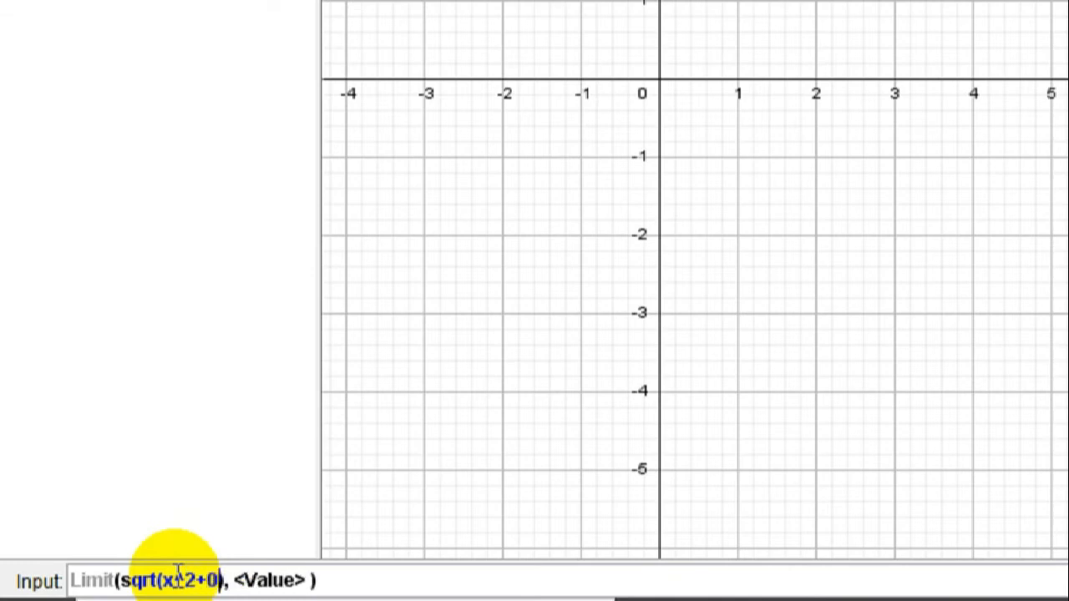
{"action": "key", "text": "BackSpace"}
{"action": "type", "text": "9"}
Divide the sqrt(x^2+9) term by (2*x) within the limit's function
{"action": "key", "text": "Left"}
{"action": "key", "text": "Left"}
{"action": "key", "text": "Left"}
{"action": "key", "text": "Left"}
{"action": "key", "text": "Left"}
{"action": "key", "text": "Left"}
{"action": "key", "text": "Left"}
{"action": "key", "text": "Left"}
{"action": "key", "text": "Left"}
{"action": "key", "text": "Right"}
{"action": "key", "text": "Right"}
{"action": "key", "text": "Right"}
{"action": "key", "text": "Right"}
{"action": "key", "text": "Right"}
{"action": "key", "text": "Right"}
{"action": "key", "text": "Right"}
{"action": "key", "text": "Right"}
{"action": "key", "text": "Right"}
{"action": "type", "text": "/"}
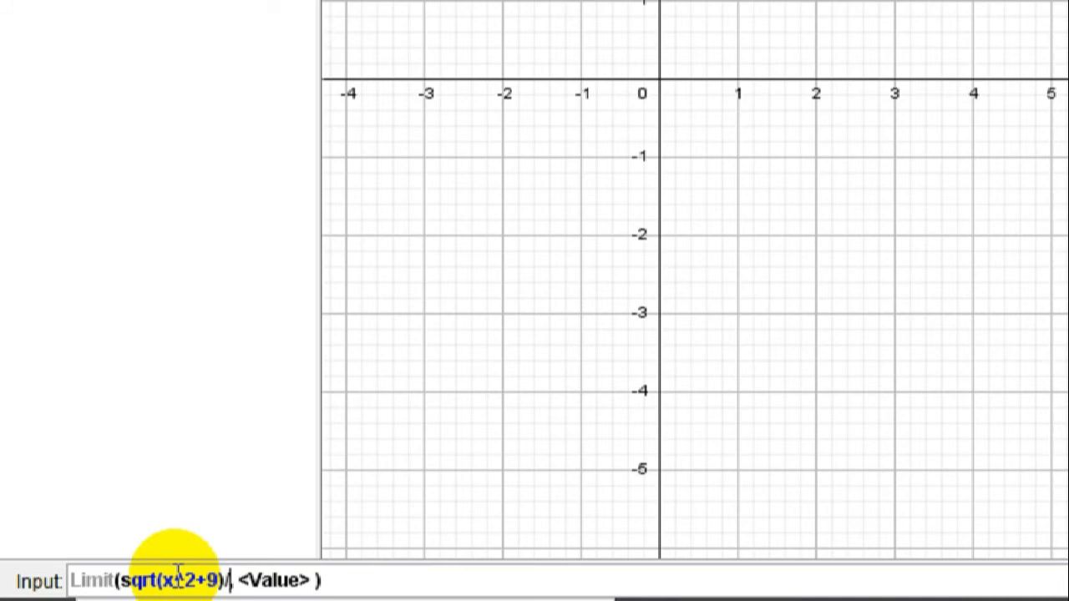
{"action": "type", "text": "(2*"}
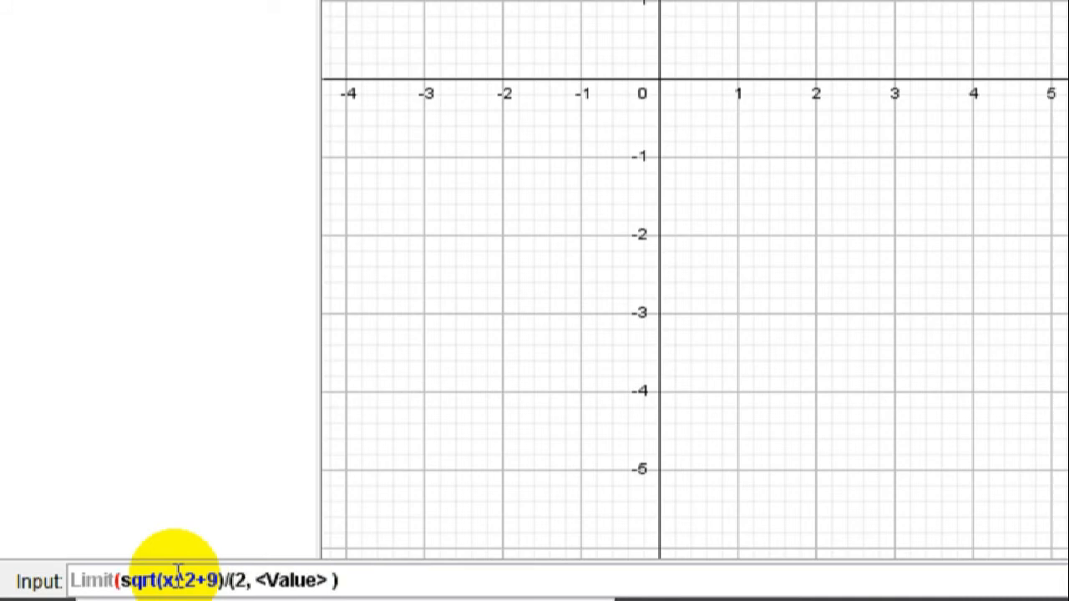
{"action": "type", "text": "x)"}
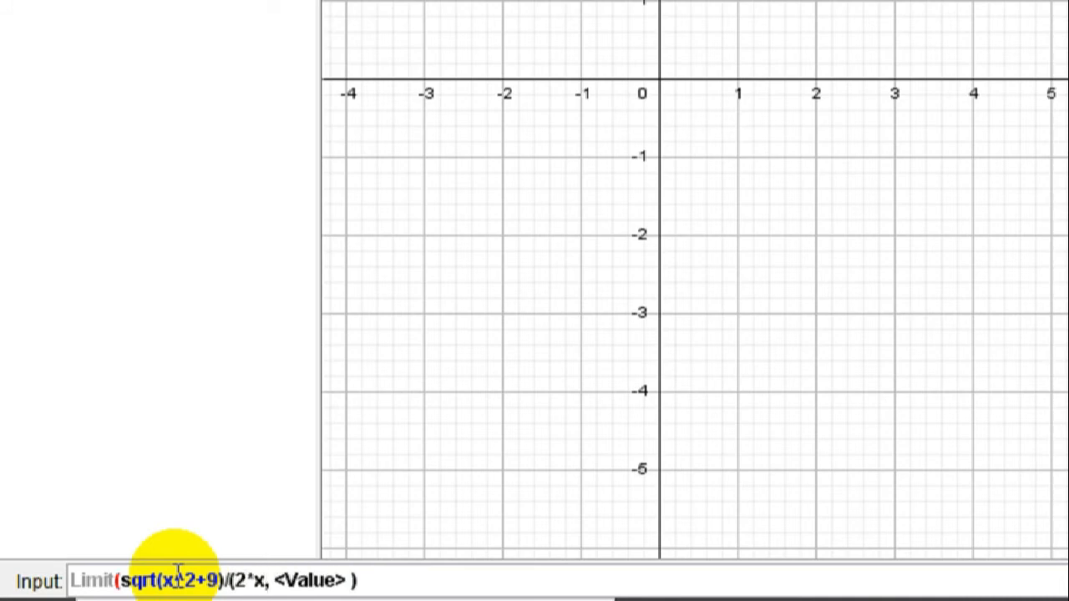
Set the value that x approaches to 4 and evaluate the limit of sqrt(x^2+9)/(2*x)
{"action": "key", "text": "Tab"}
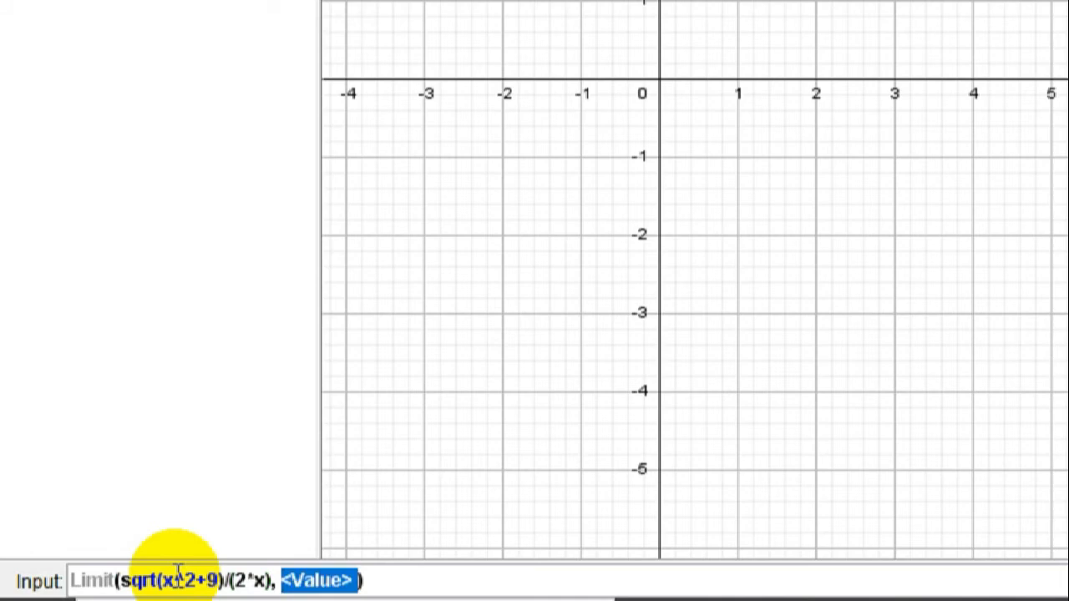
{"action": "type", "text": "4"}
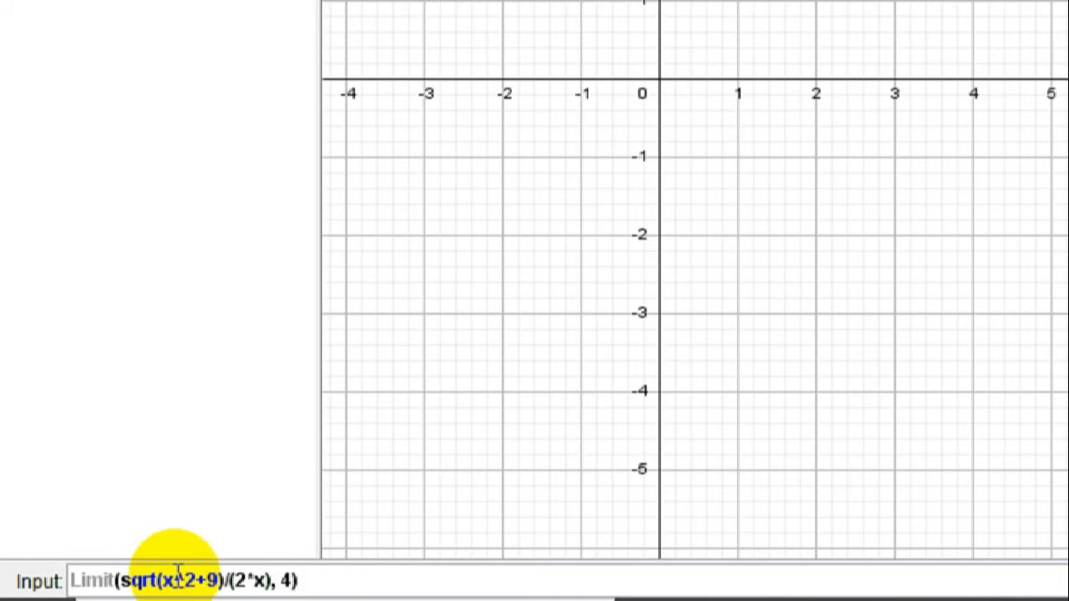
{"action": "key", "text": "Return"}
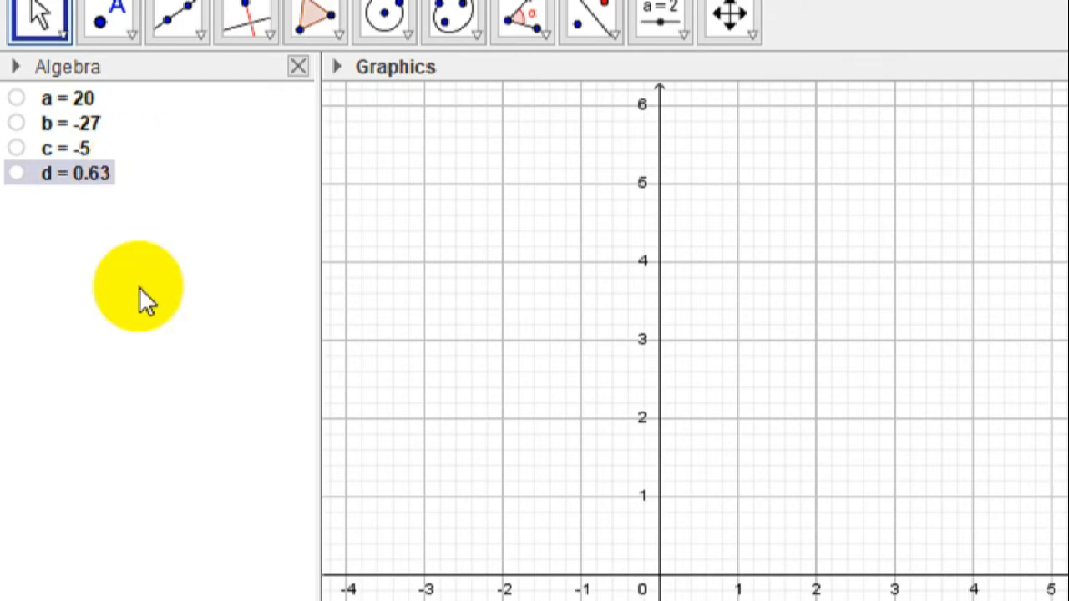
Start another Limit( <Function>, <Value> ) command and enter (x^2+5*x+6) as the numerator of its function
{"action": "left_click", "coordinate": [115, 574]}
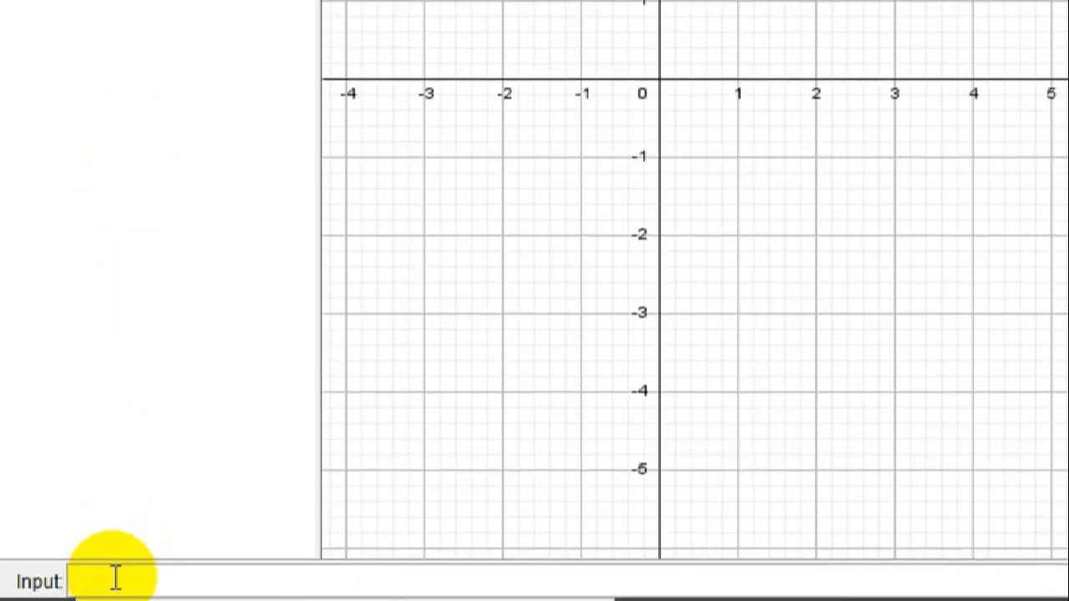
{"action": "type", "text": "lim"}
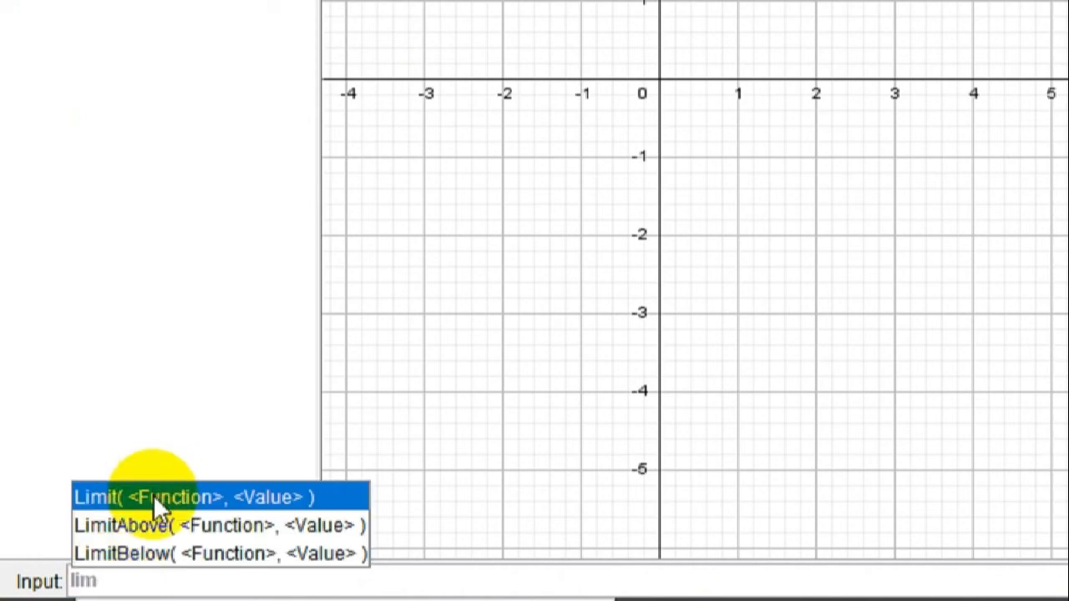
{"action": "left_click", "coordinate": [154, 505]}
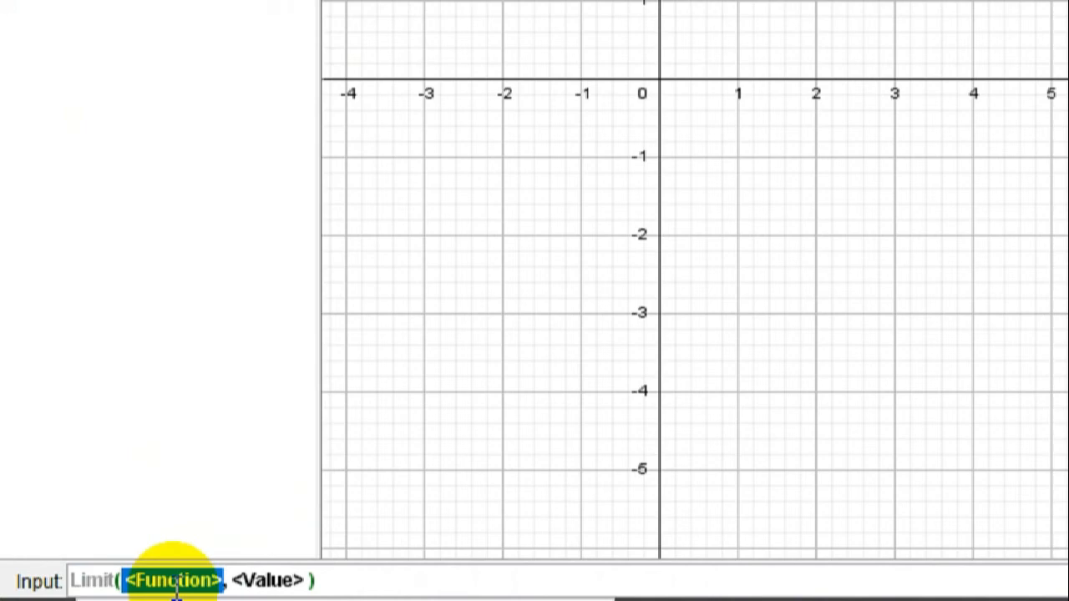
{"action": "type", "text": "("}
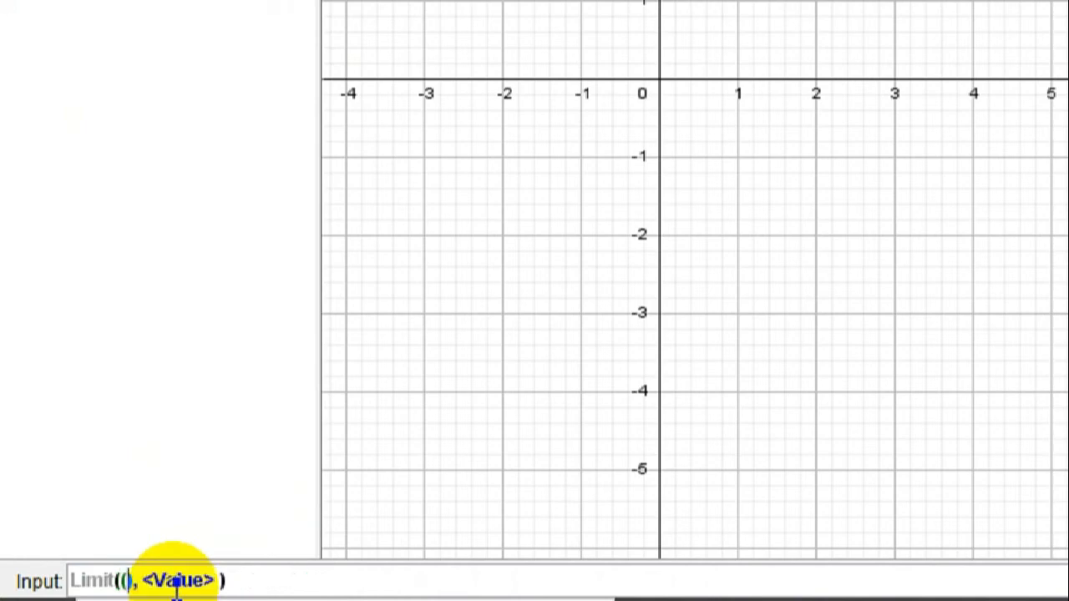
{"action": "type", "text": "x"}
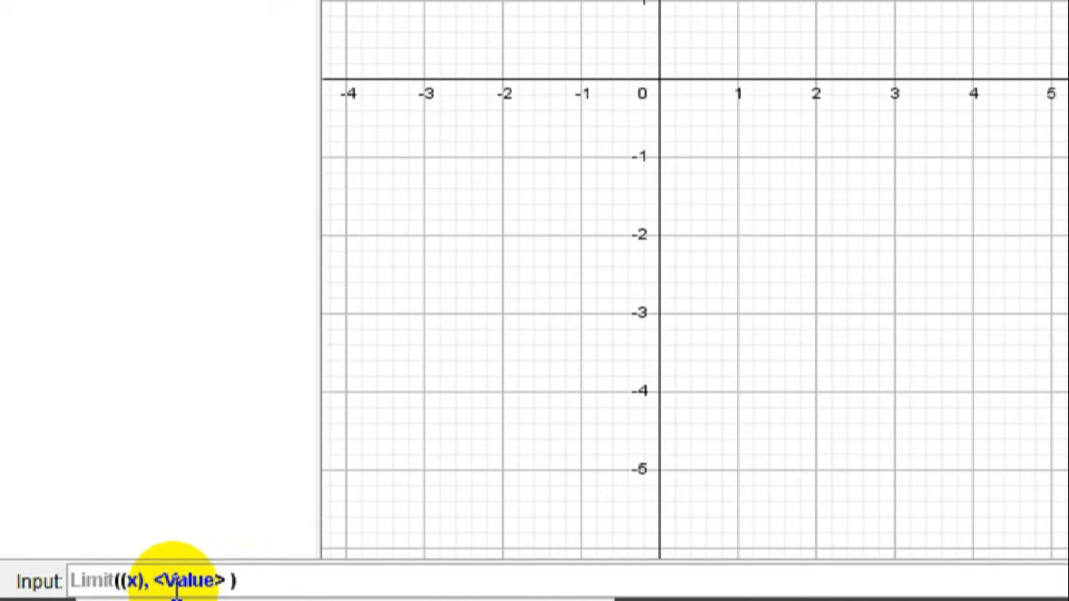
{"action": "type", "text": "^2"}
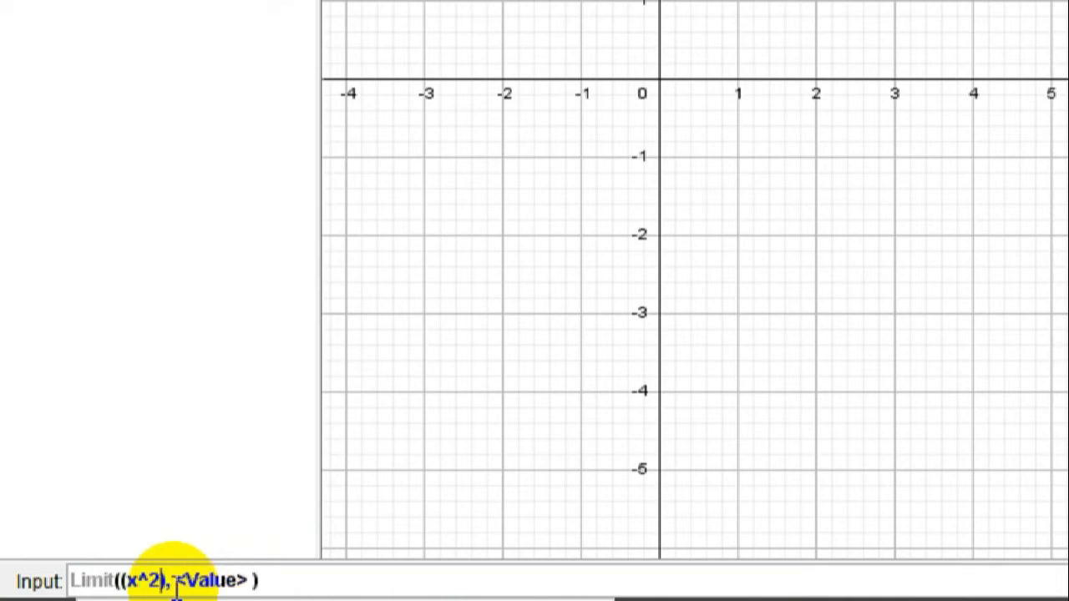
{"action": "type", "text": "+x"}
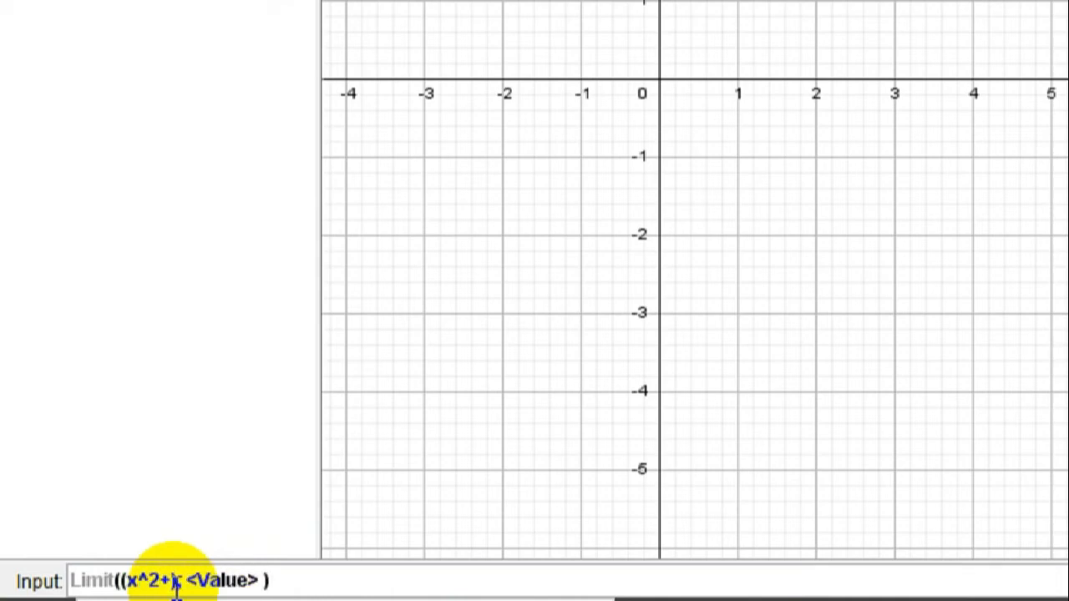
{"action": "type", "text": "5*x"}
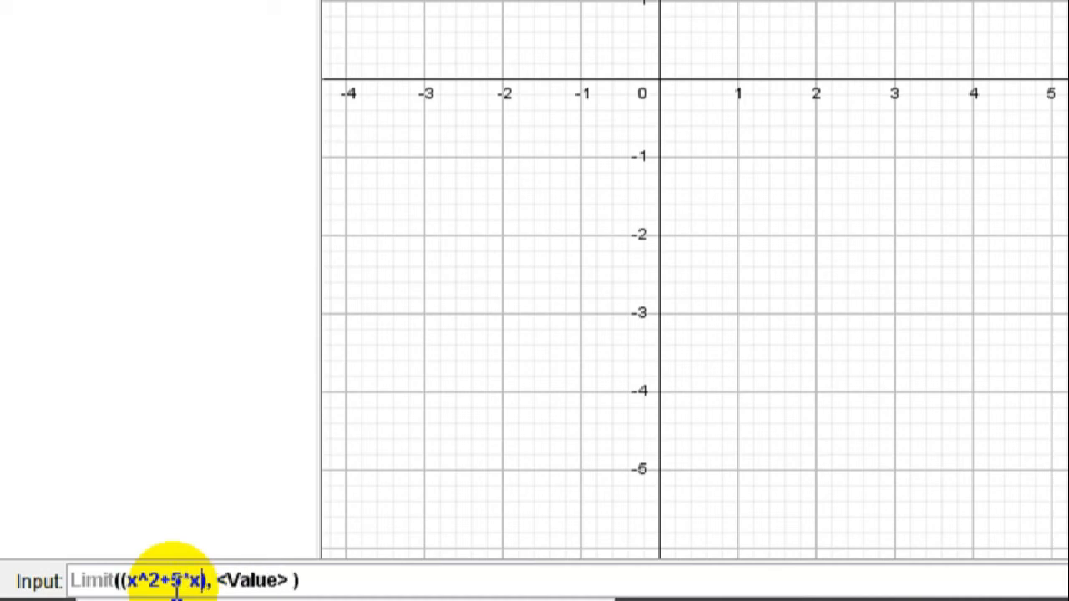
{"action": "type", "text": "+6"}
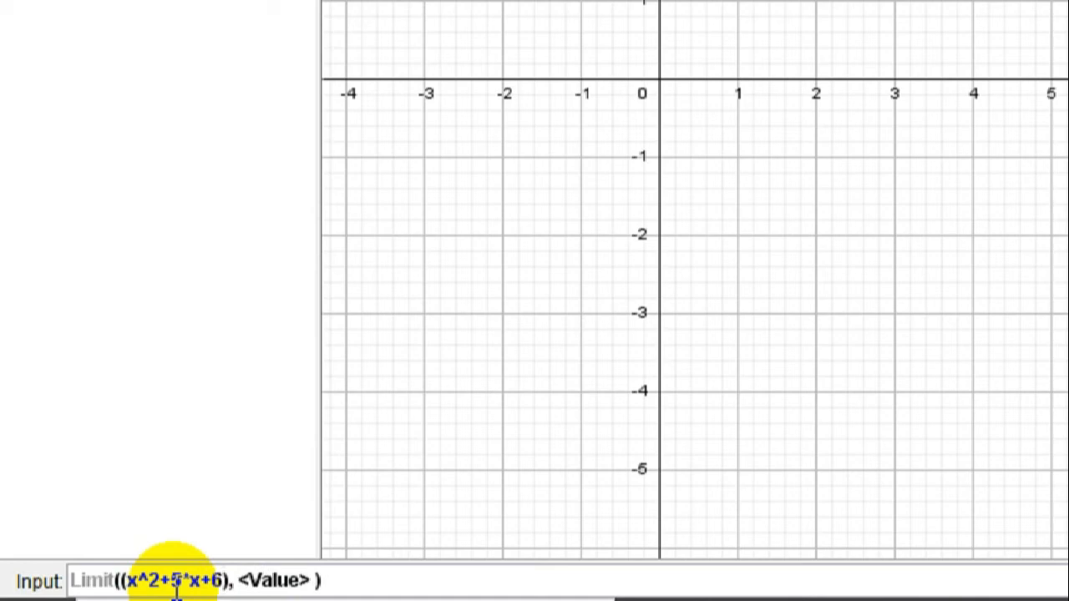
Divide the (x^2+5*x+6) term by (x^2-3*x-10) within the limit's function
{"action": "type", "text": "/"}
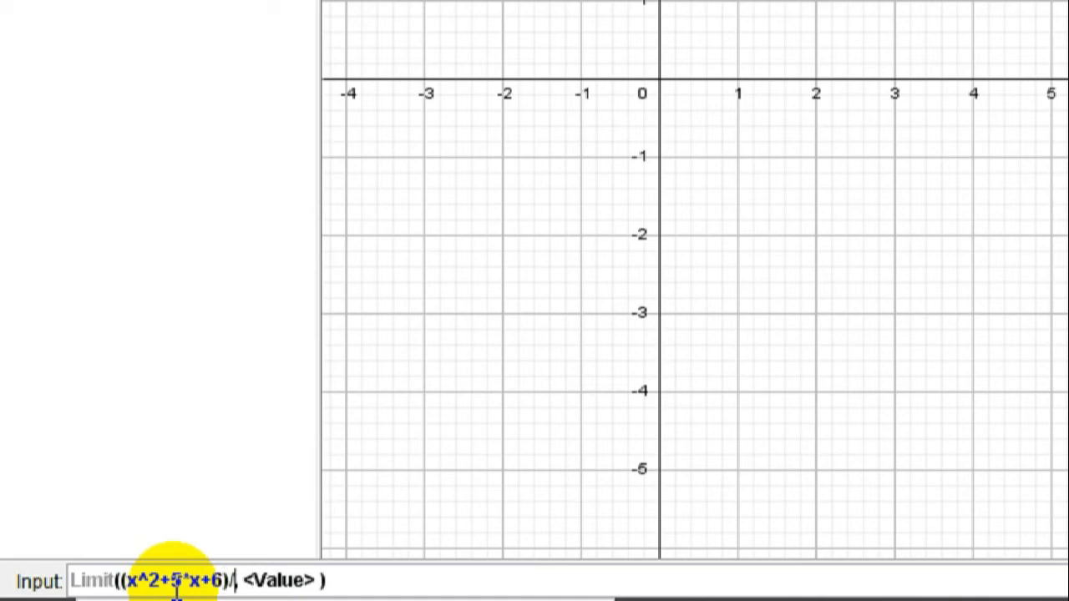
{"action": "type", "text": "("}
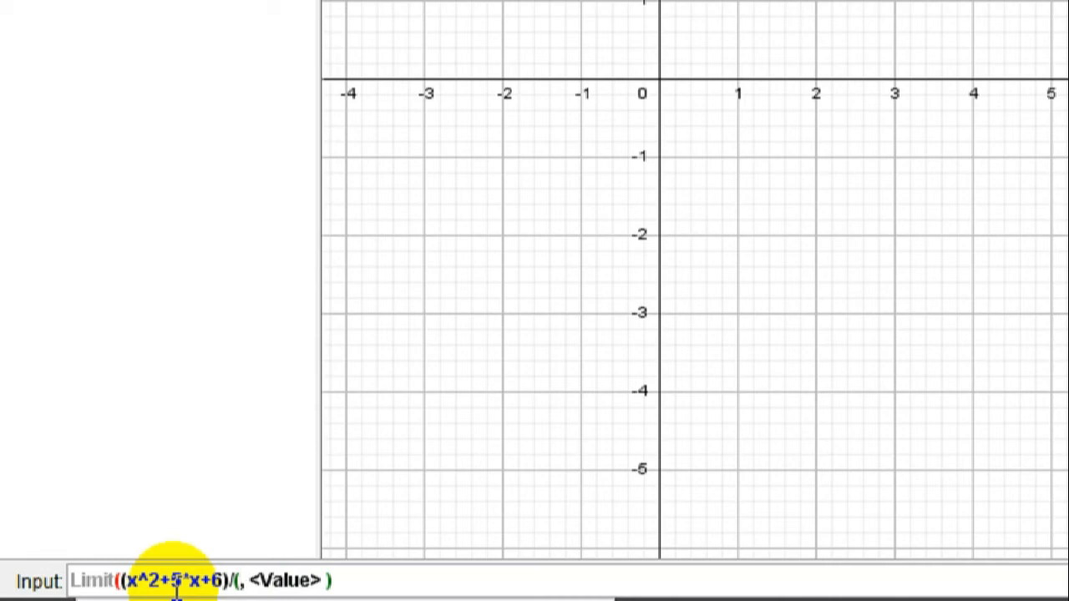
{"action": "type", "text": "x^2"}
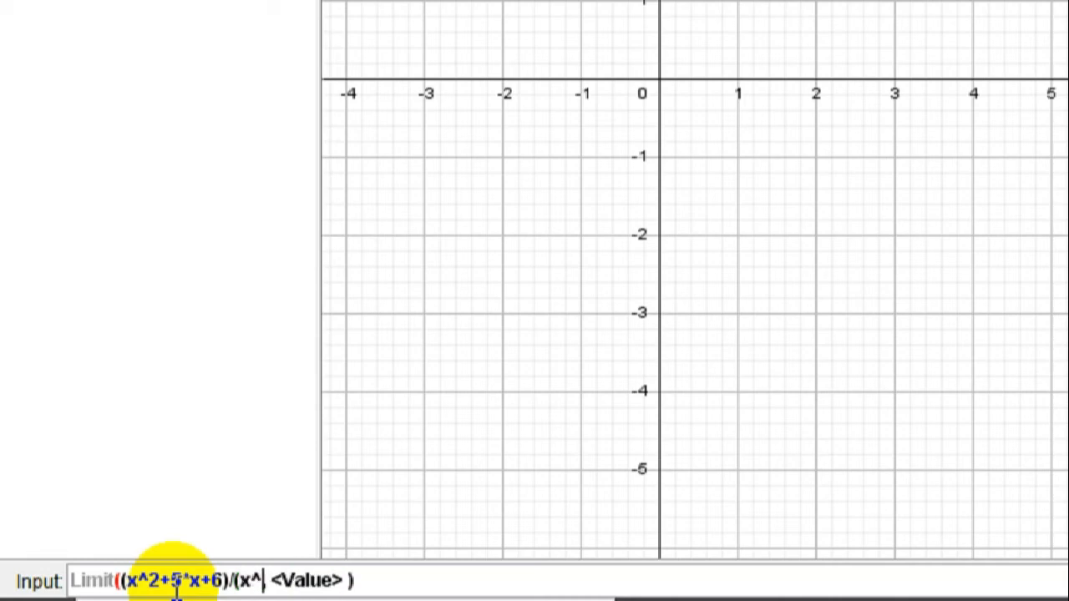
{"action": "type", "text": "-3"}
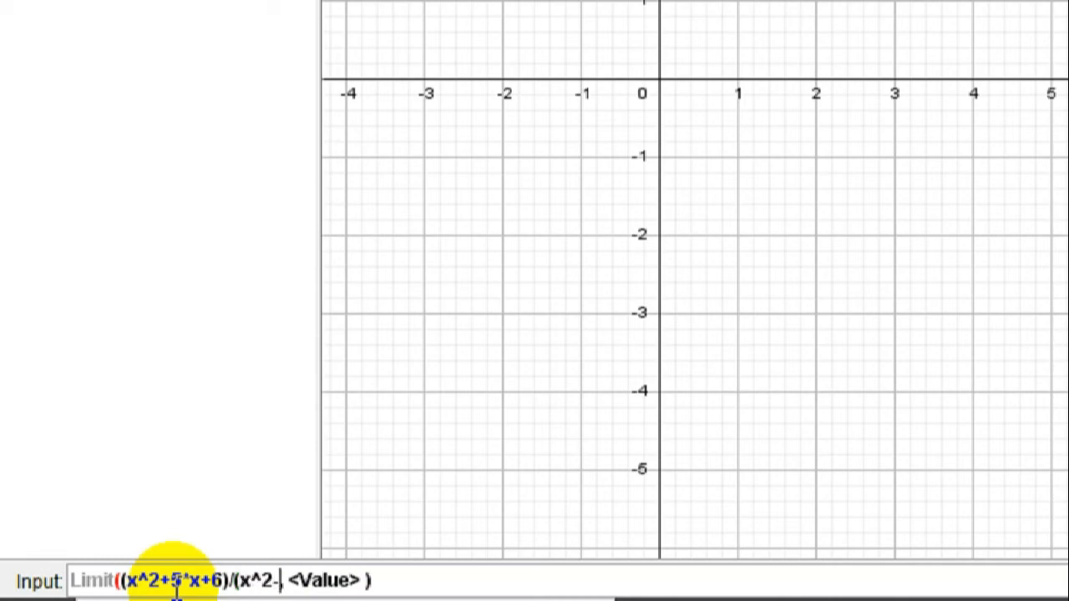
{"action": "type", "text": "*x"}
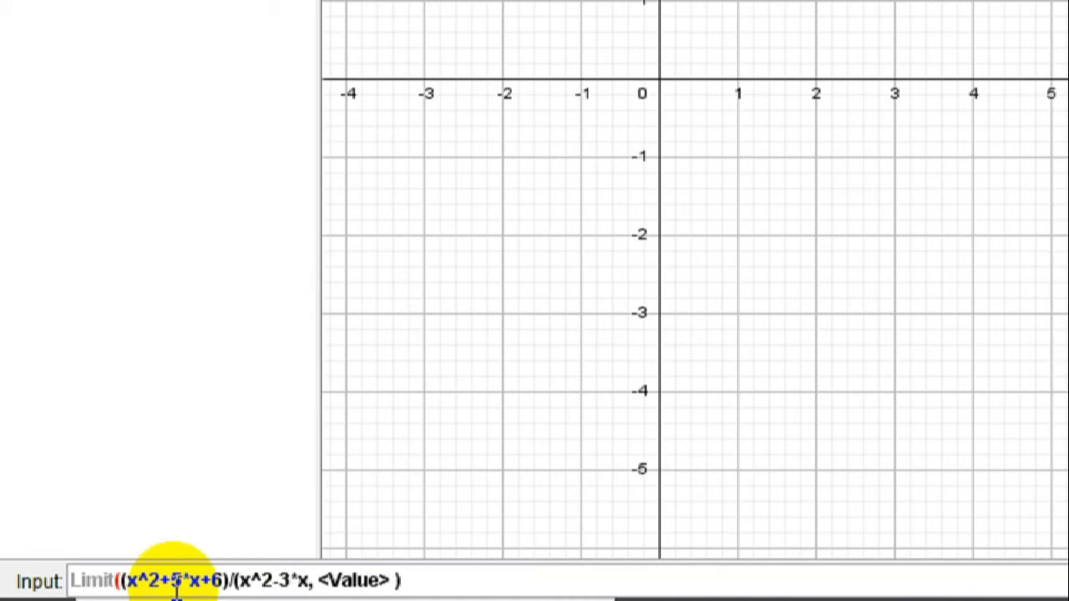
{"action": "type", "text": "-10"}
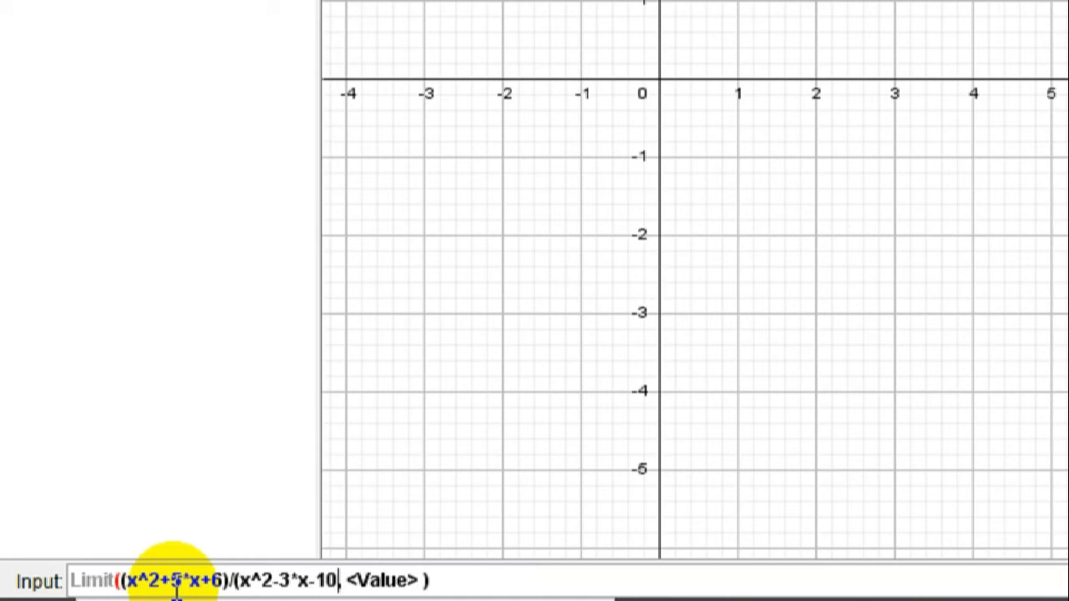
{"action": "type", "text": ")"}
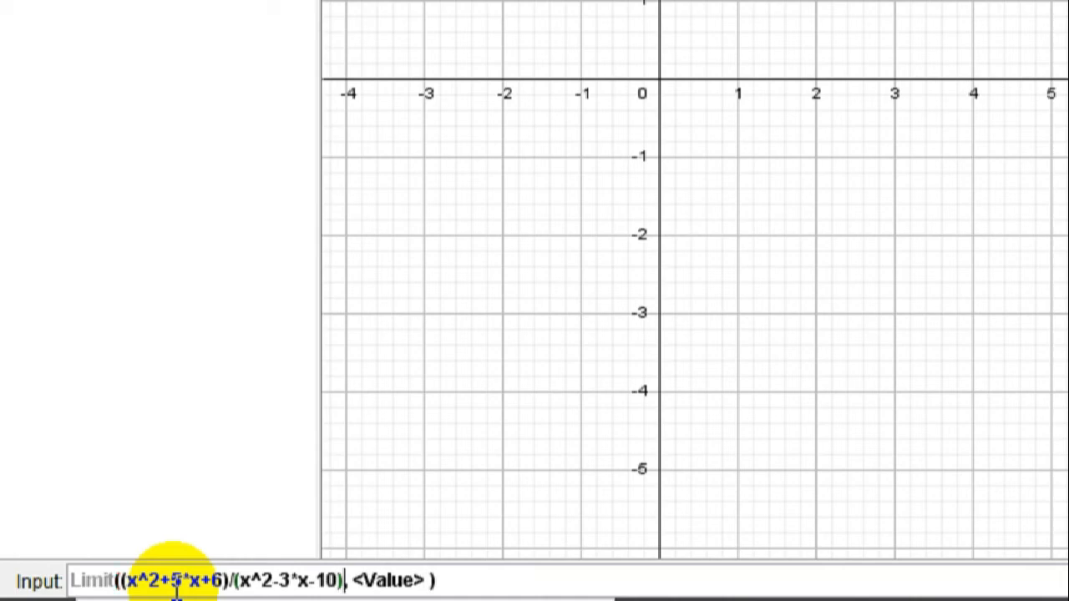
Set the value that x approaches to -2 and evaluate the limit of (x^2+5*x+6)/(x^2-3*x-10)
{"action": "key", "text": "Tab"}
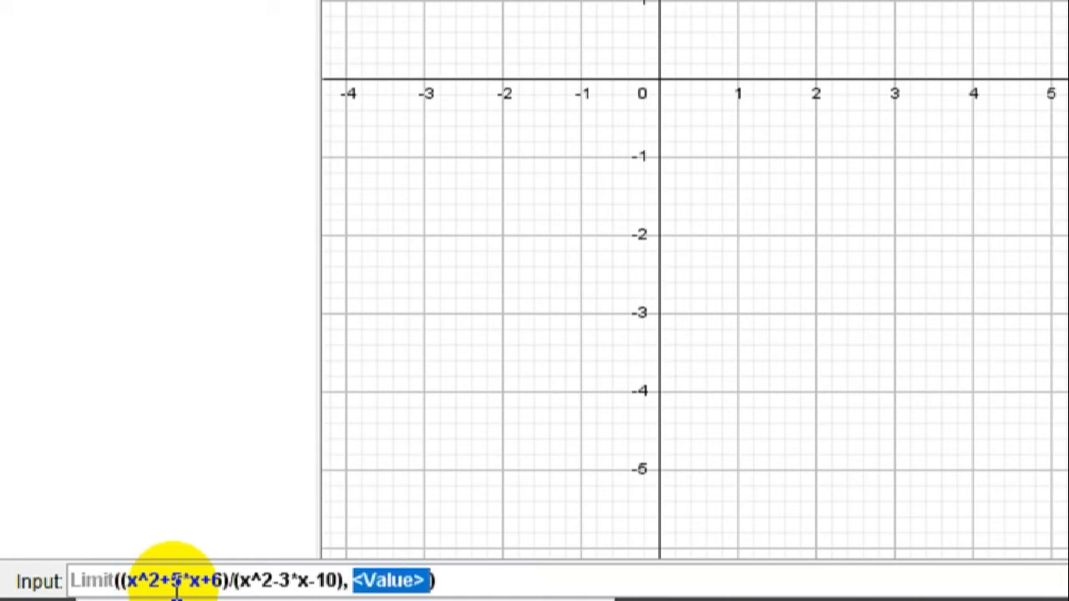
{"action": "type", "text": "-2"}
{"action": "key", "text": "Return"}
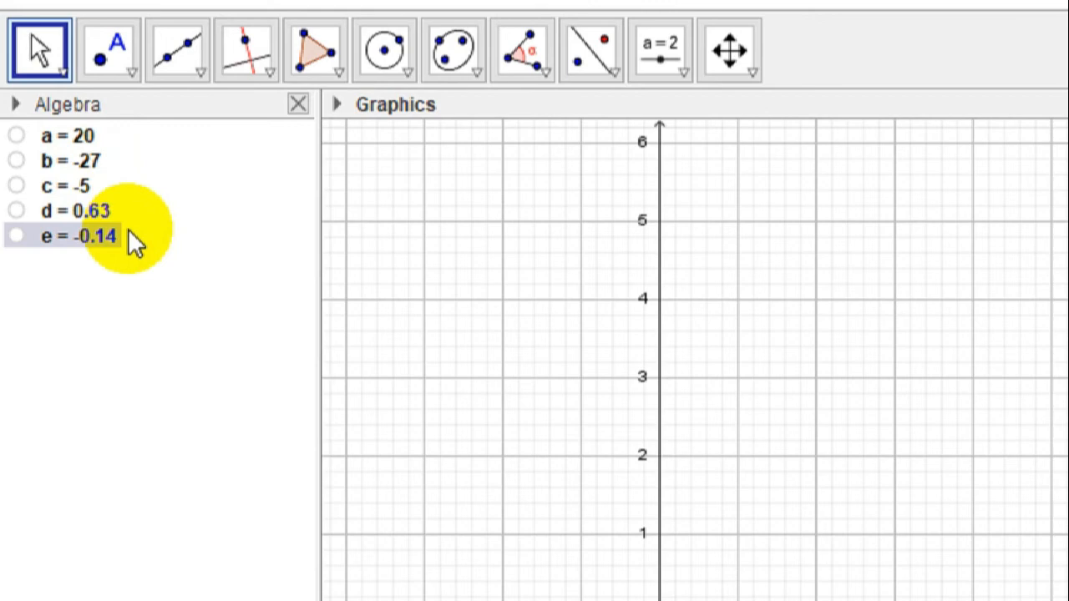
View the calculated limits with the algebra descriptions set to Description and Definition, and return the display to Value
{"action": "left_click", "coordinate": [15, 105]}
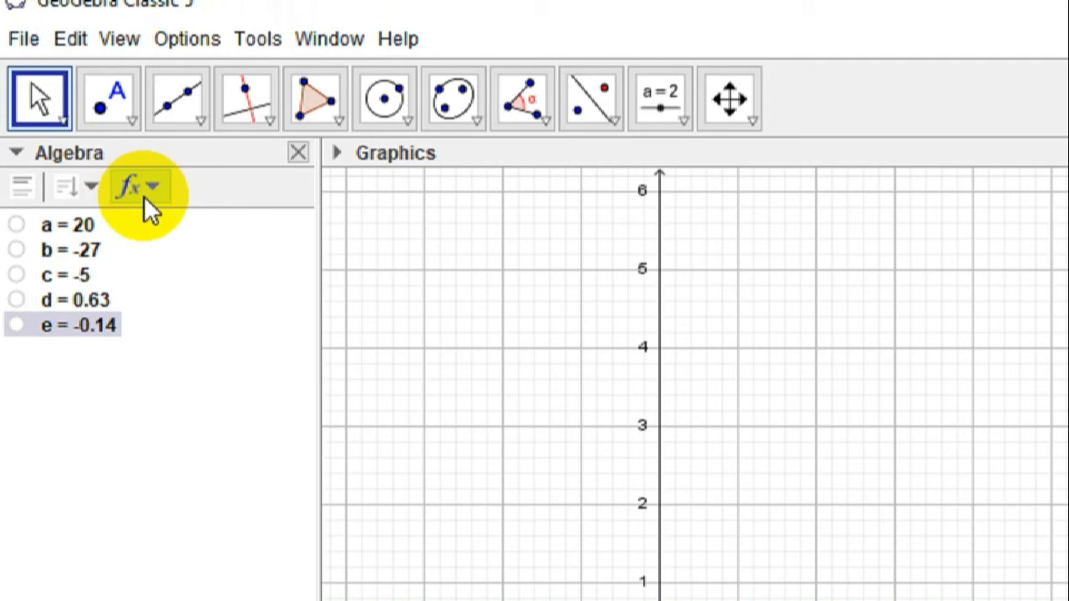
{"action": "left_click", "coordinate": [153, 194]}
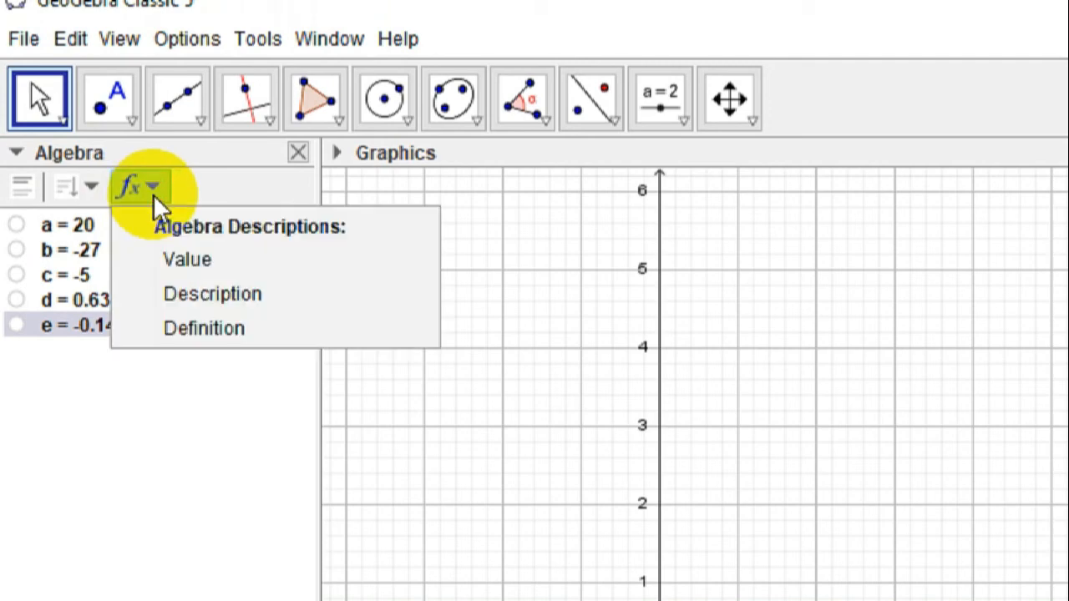
{"action": "left_click", "coordinate": [209, 286]}
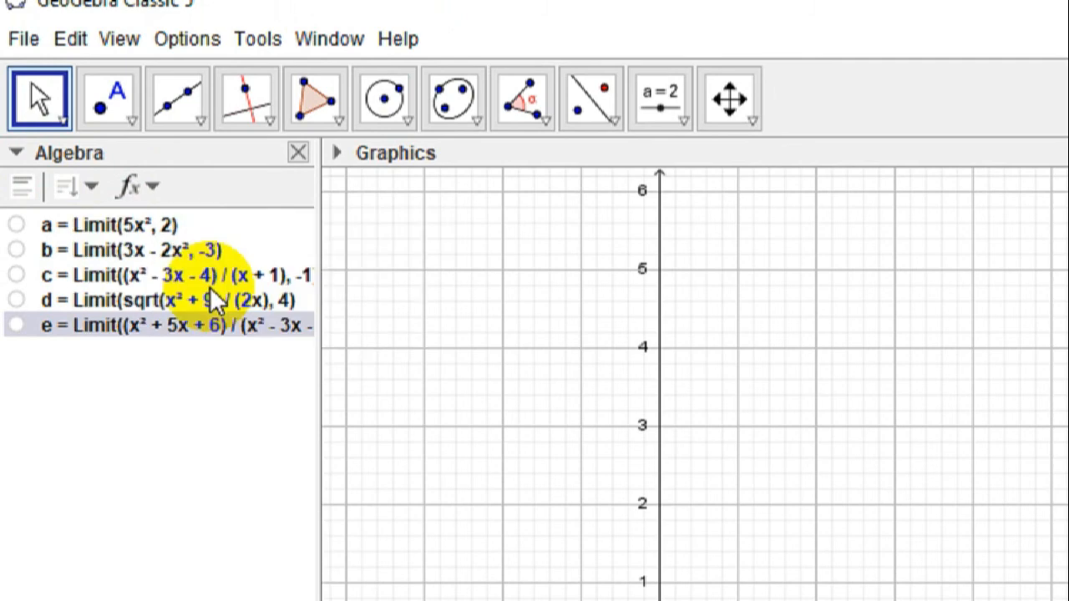
{"action": "left_click", "coordinate": [144, 188]}
{"action": "left_click", "coordinate": [198, 327]}
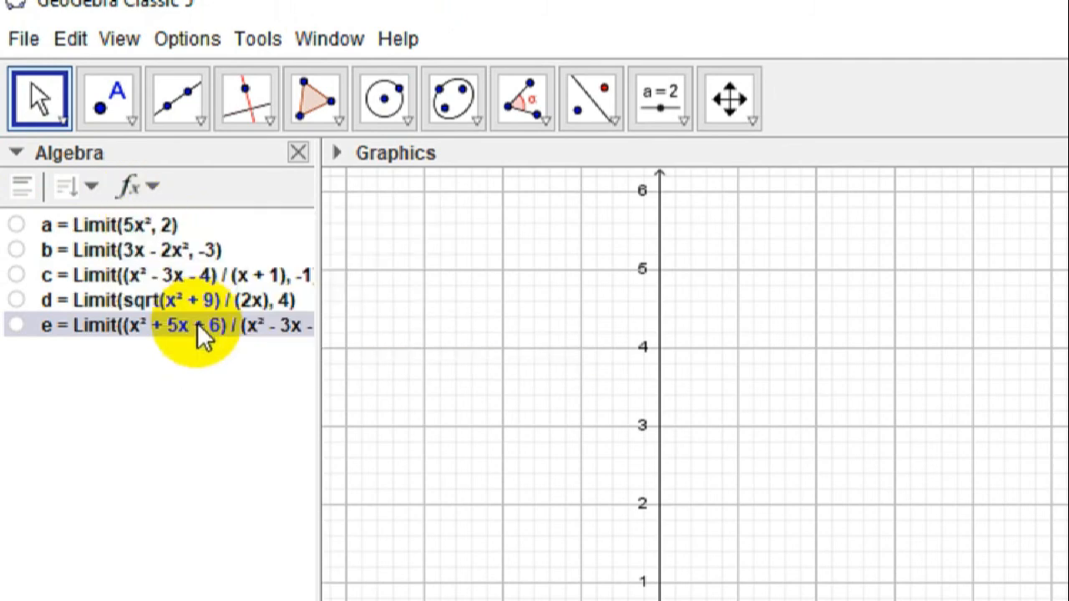
{"action": "left_click", "coordinate": [148, 187]}
{"action": "left_click", "coordinate": [186, 261]}
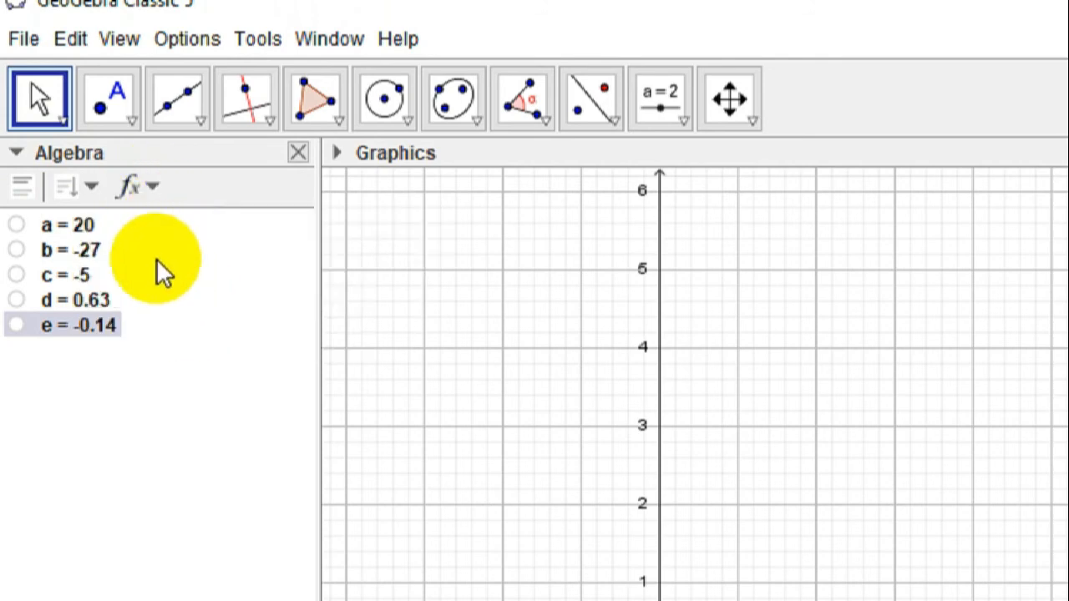